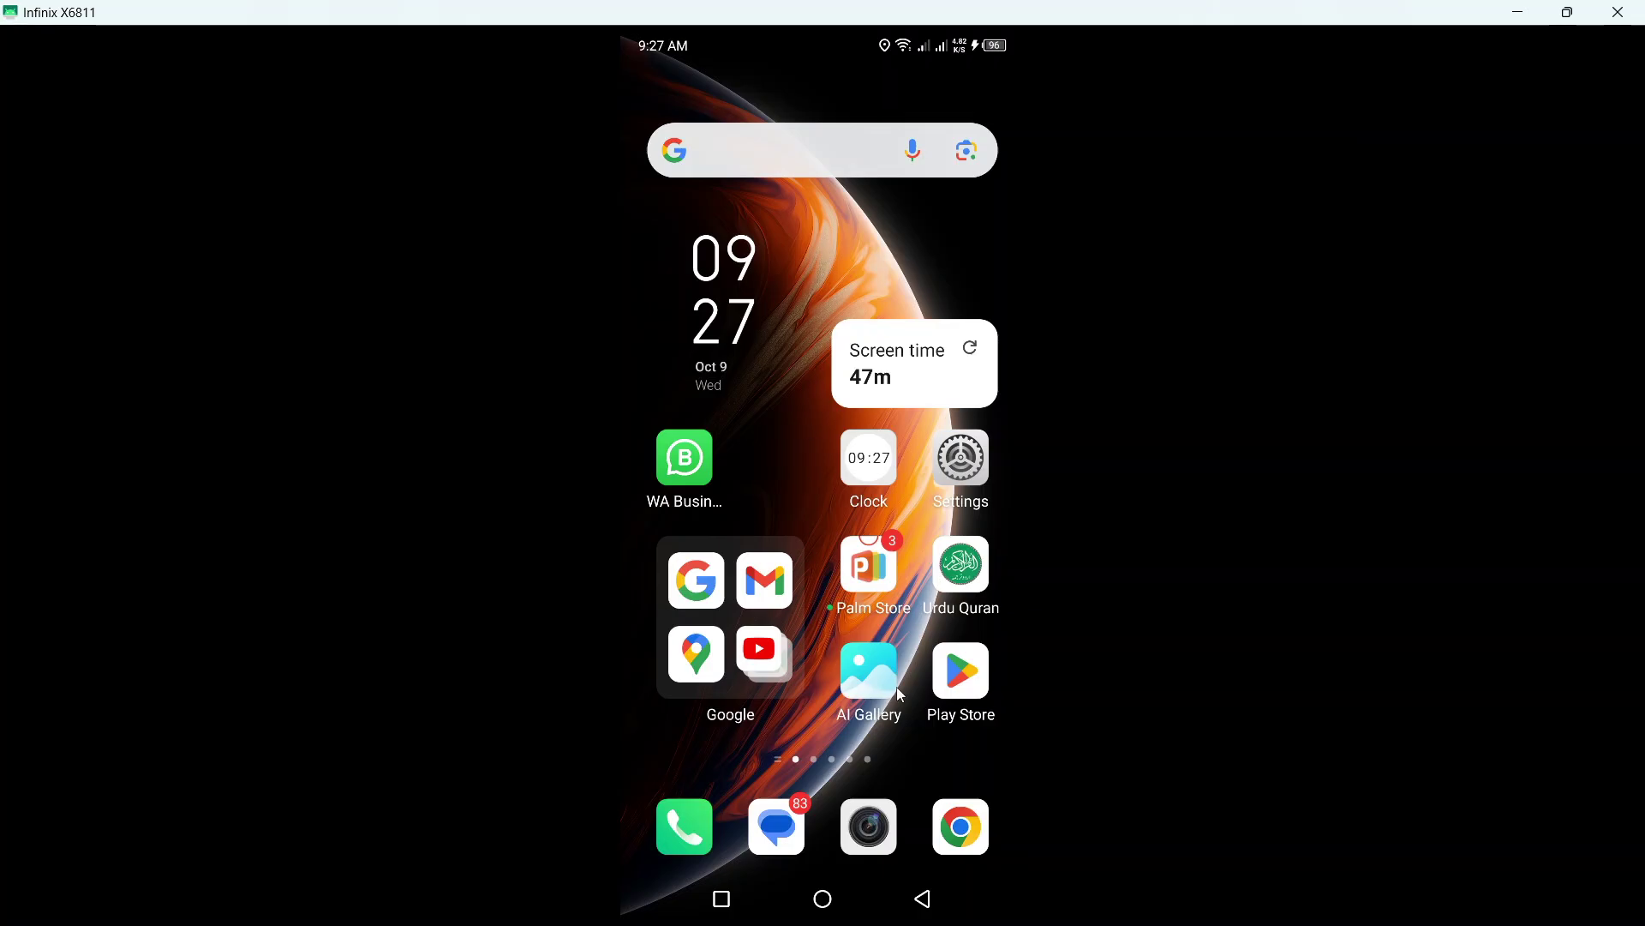
Step: Search Play Store for 'fake gps location', view installed LocaEdit's page, then go home
left_click(959, 683)
left_click(958, 829)
left_click(757, 97)
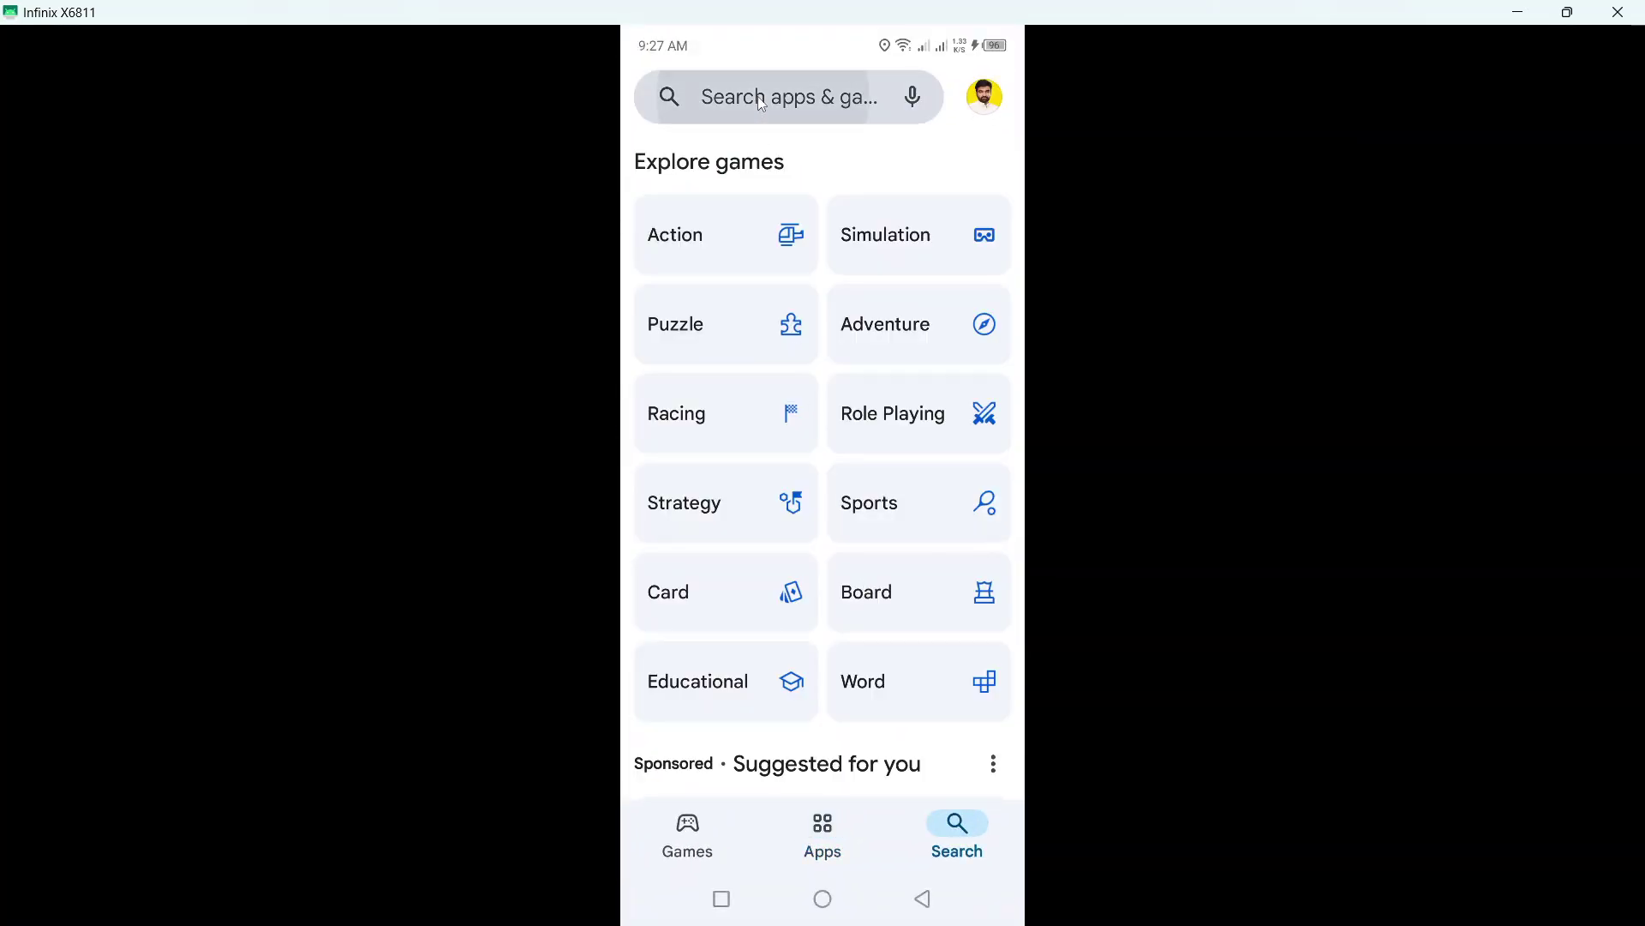
type("fake ")
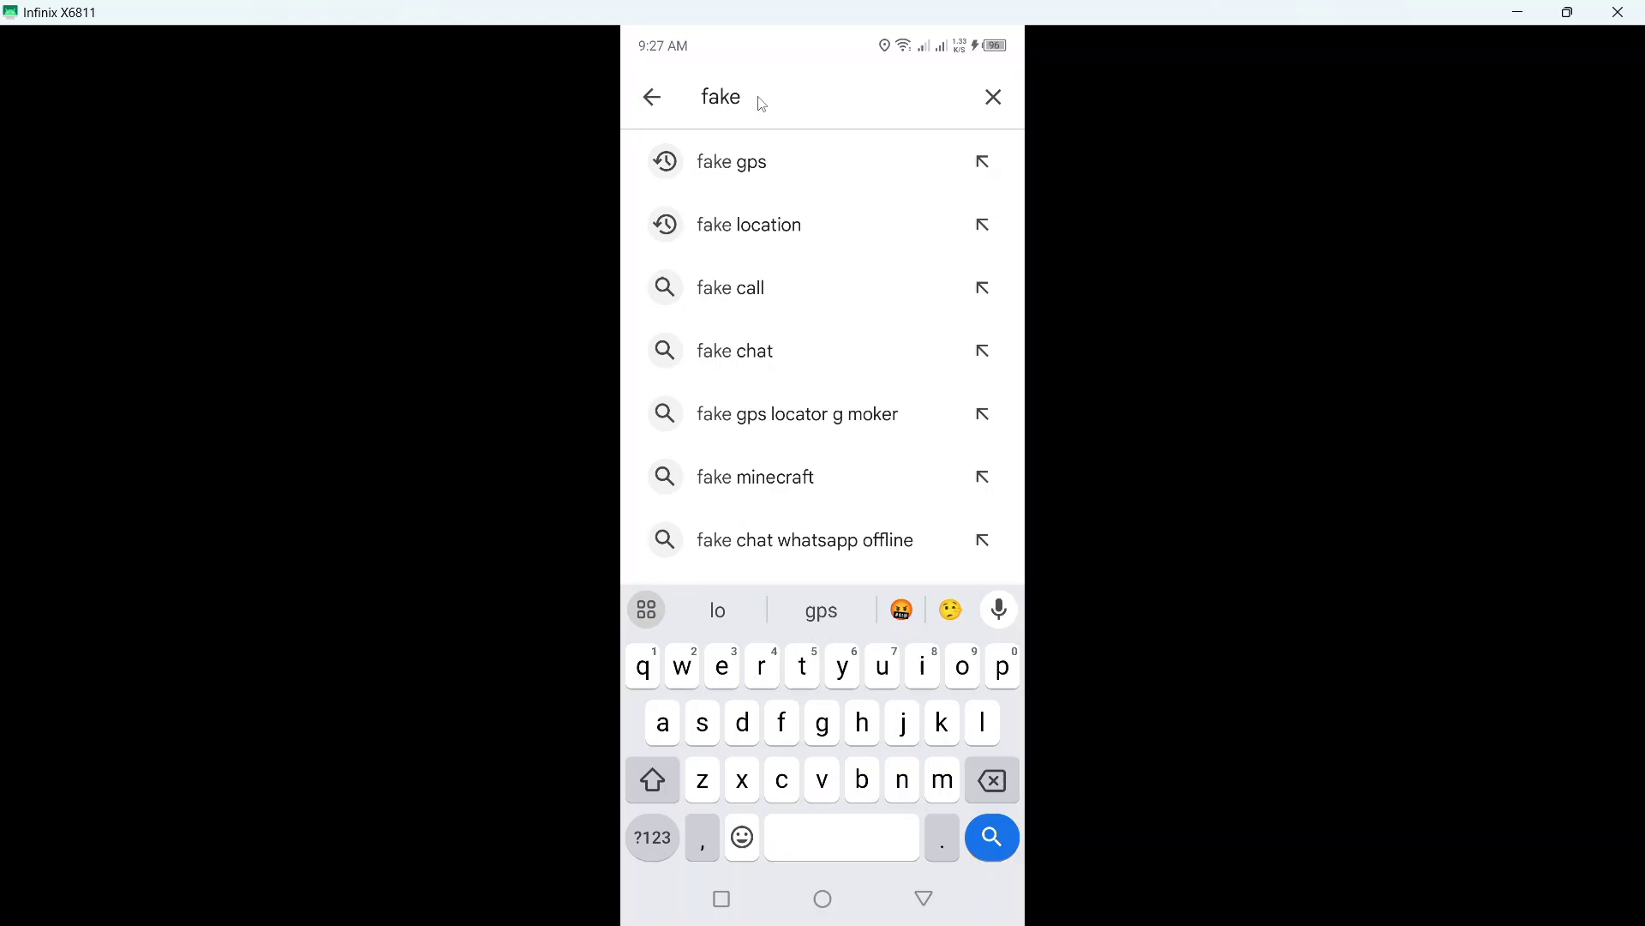
type("gps lo")
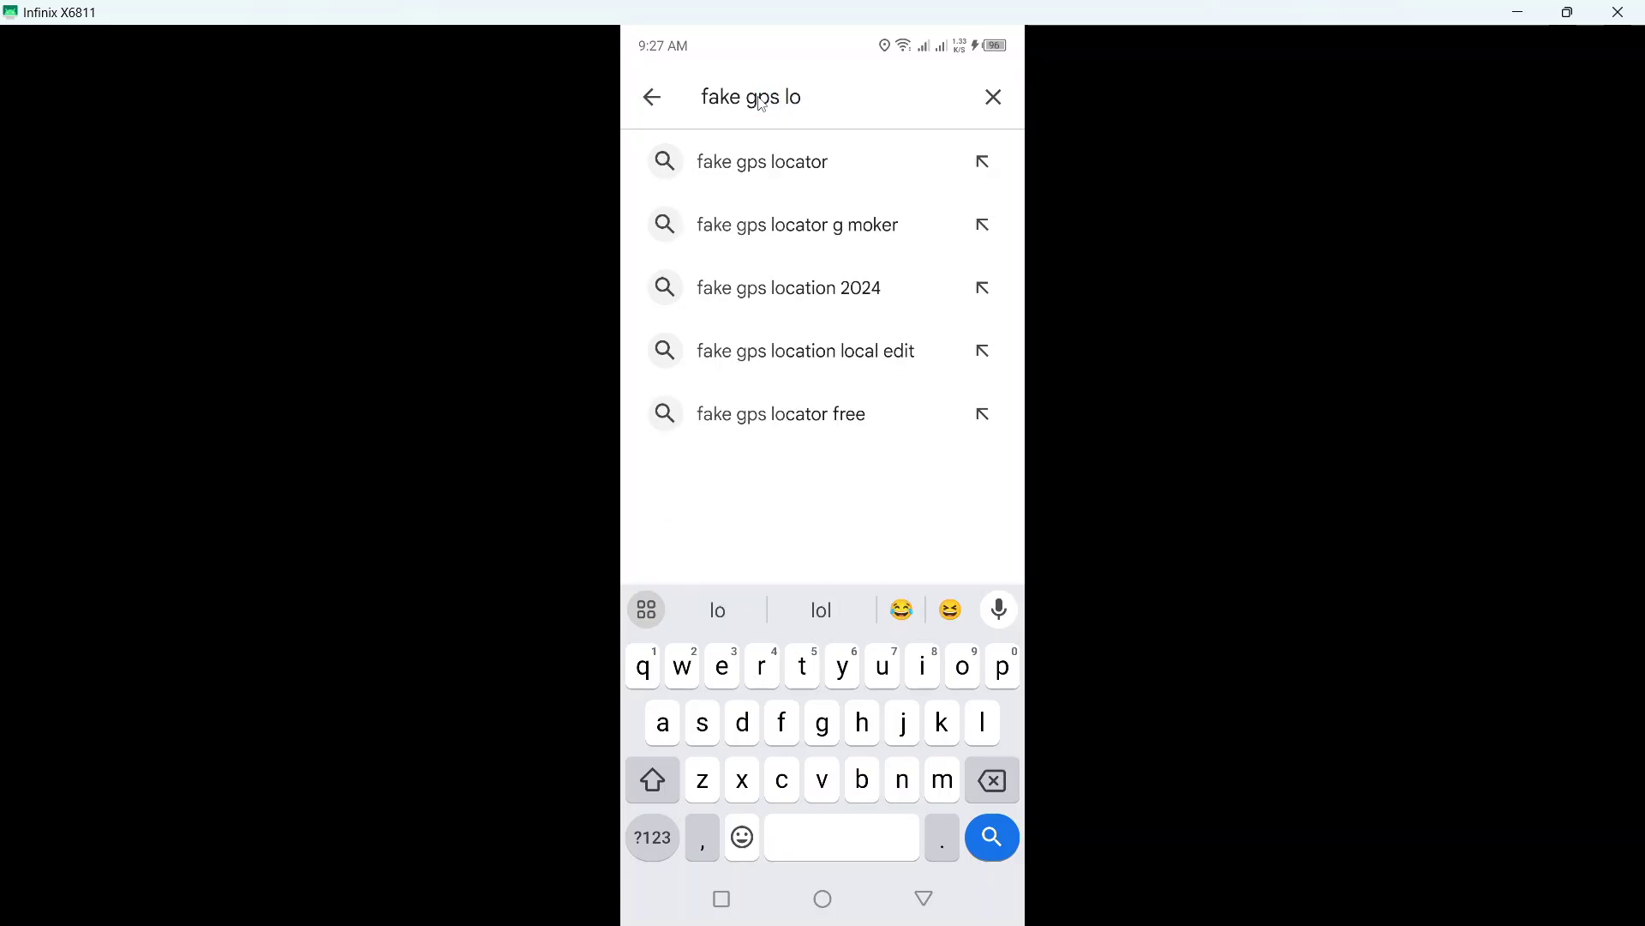
type("catio")
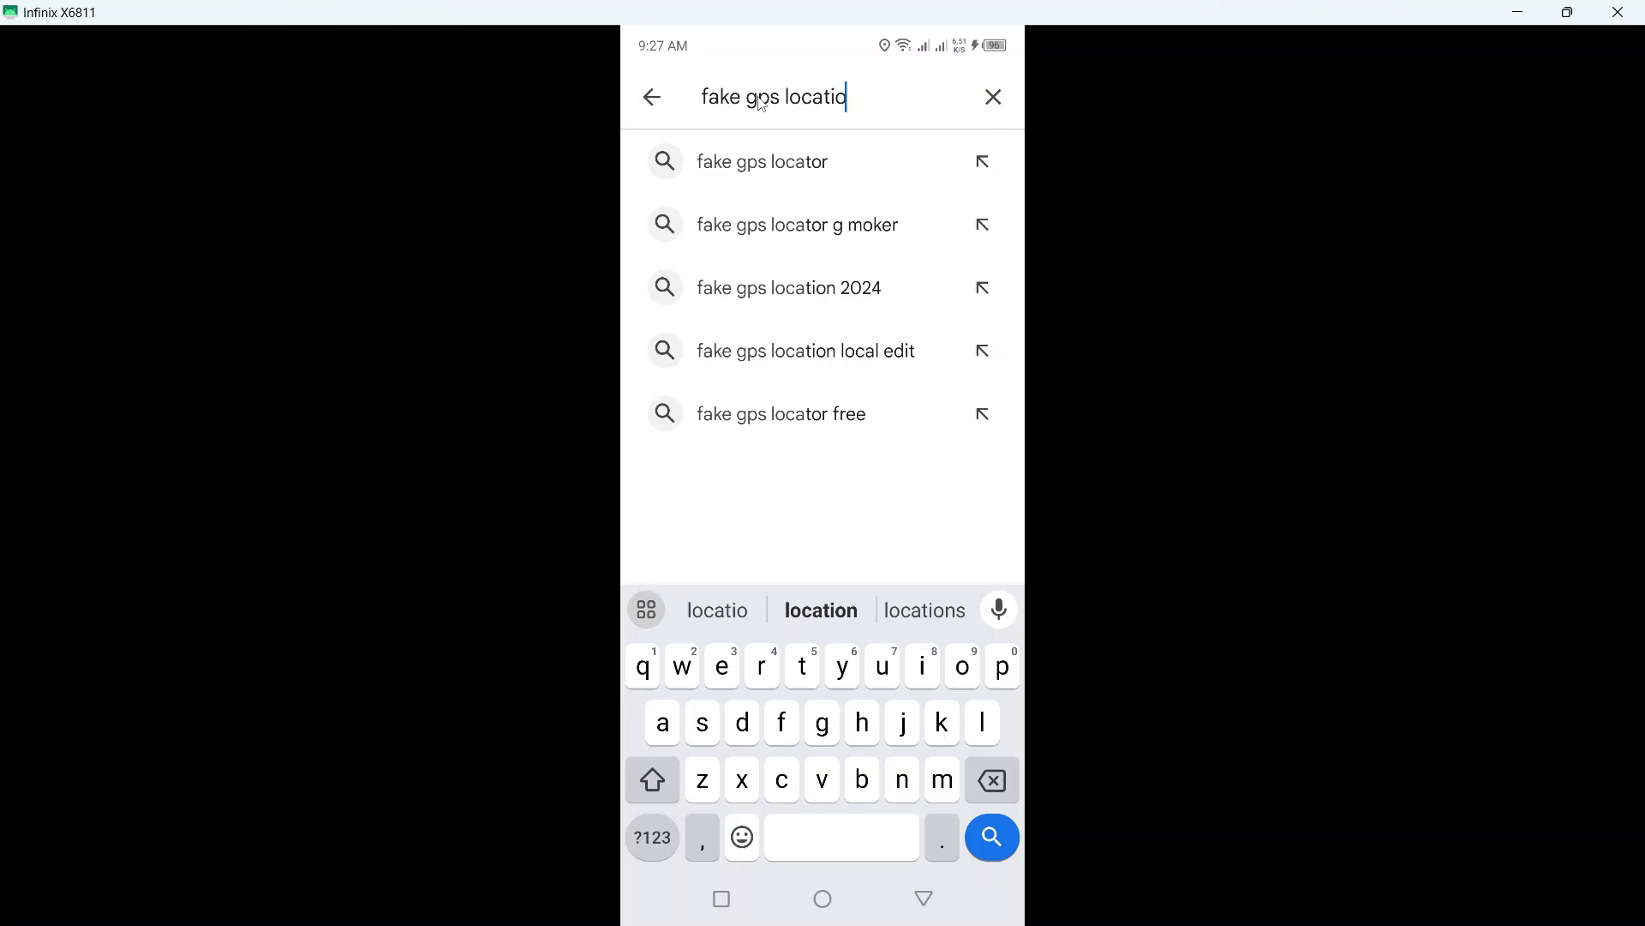
type("n")
key("Return")
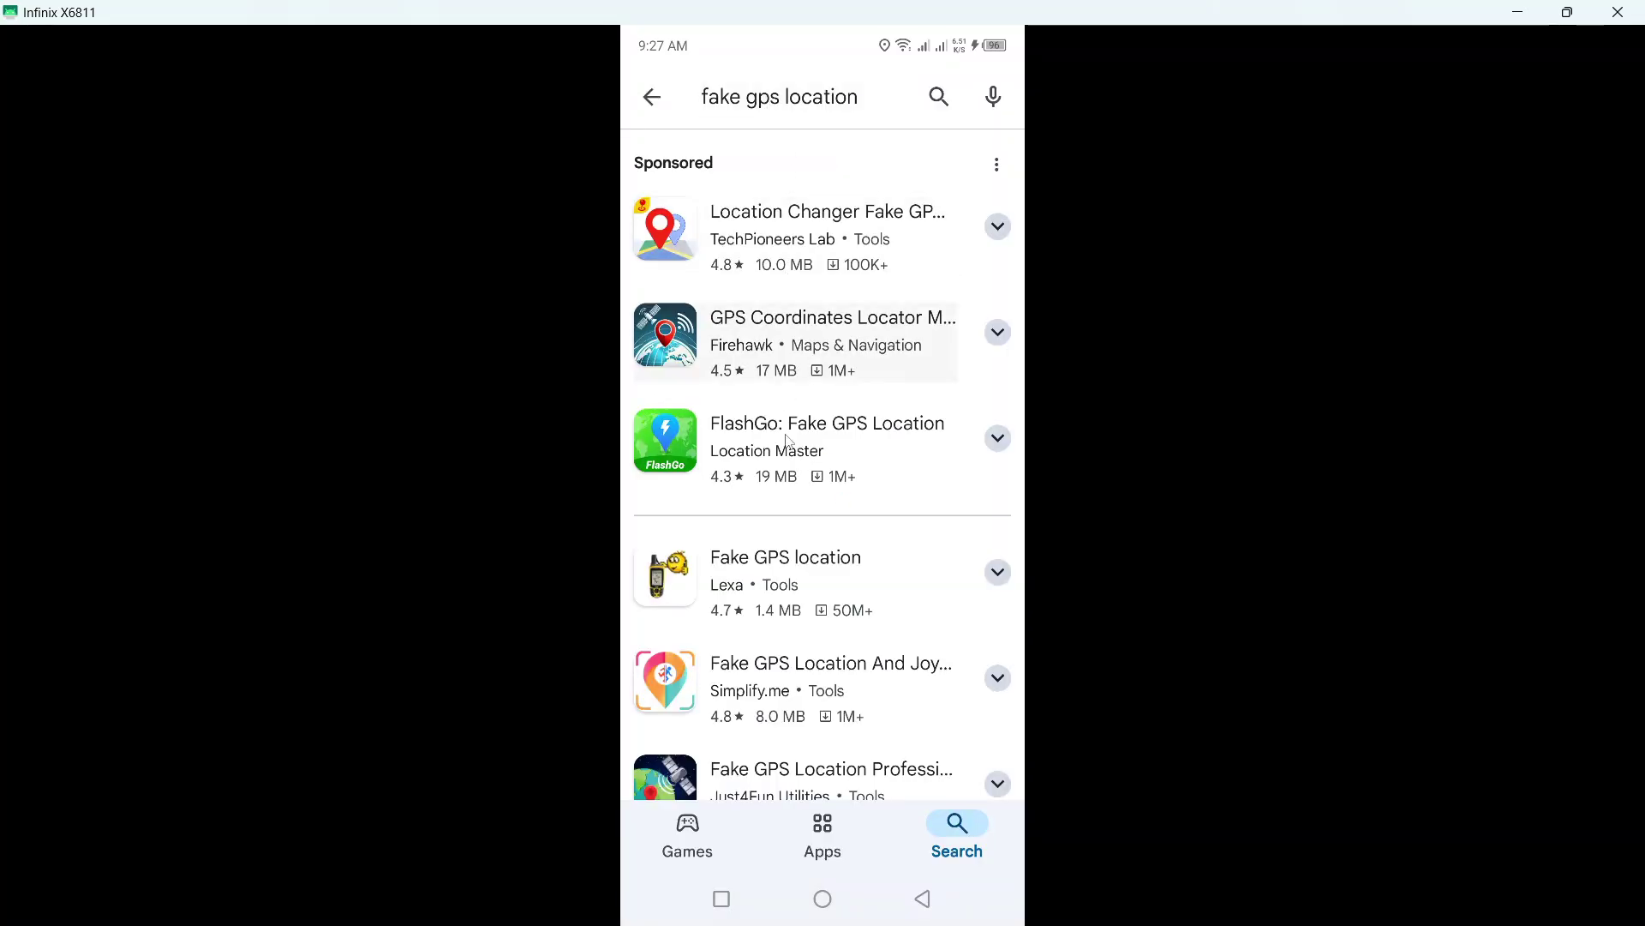
scroll(830, 653, "down", 2)
scroll(837, 541, "down", 1)
scroll(836, 544, "up", 3)
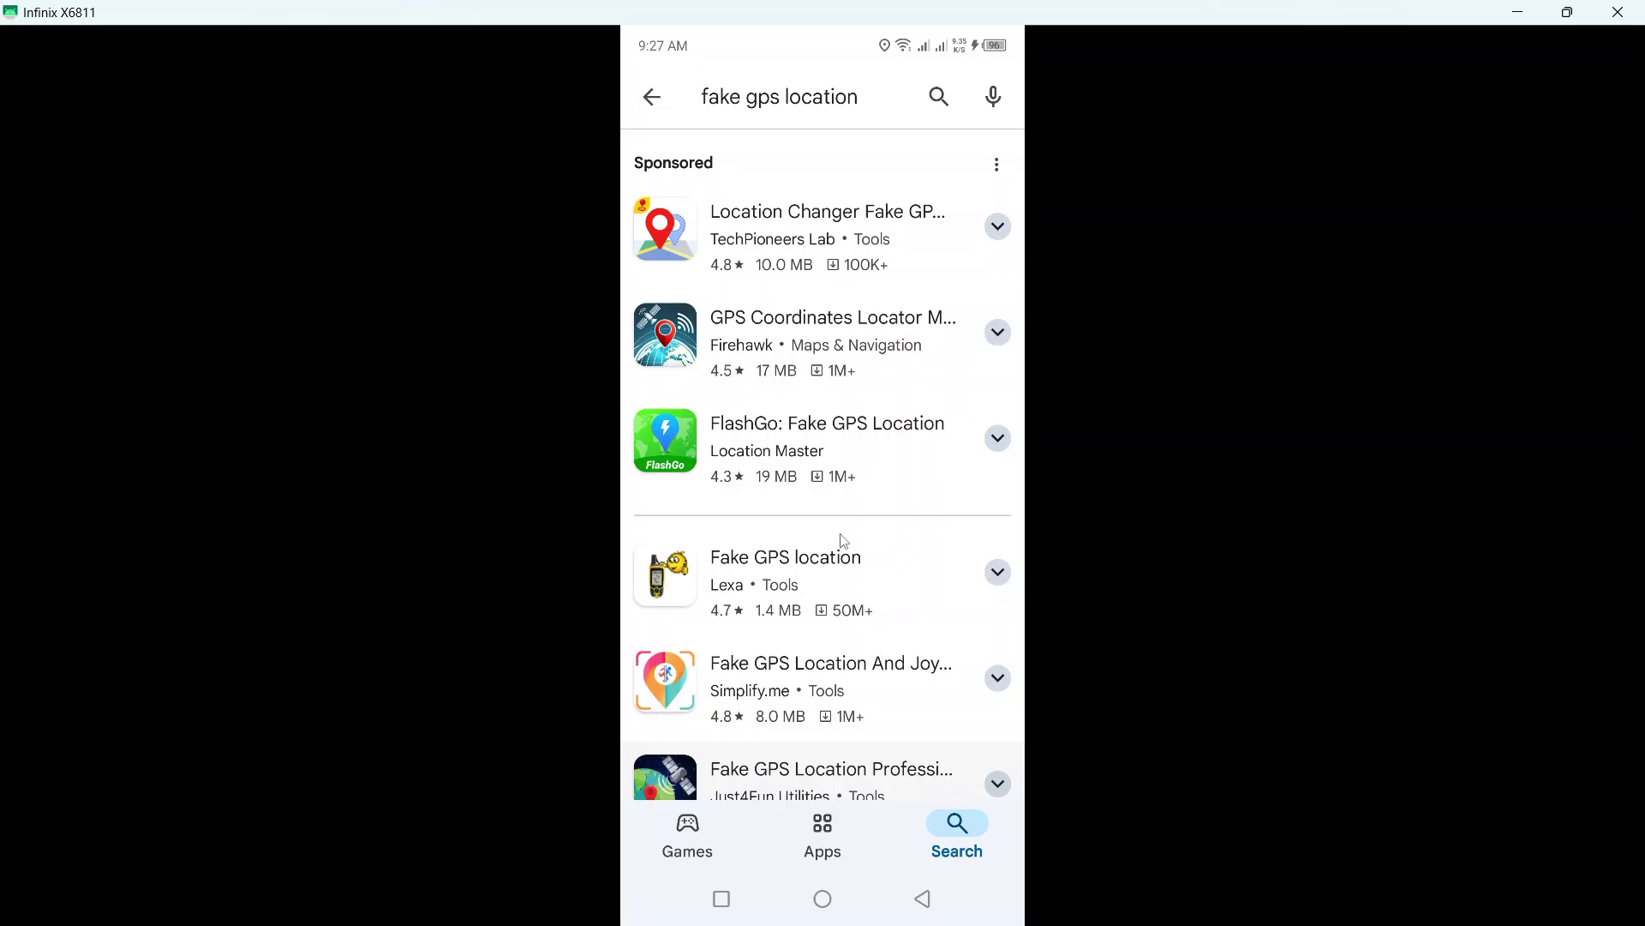
scroll(840, 520, "down", 5)
left_click(729, 579)
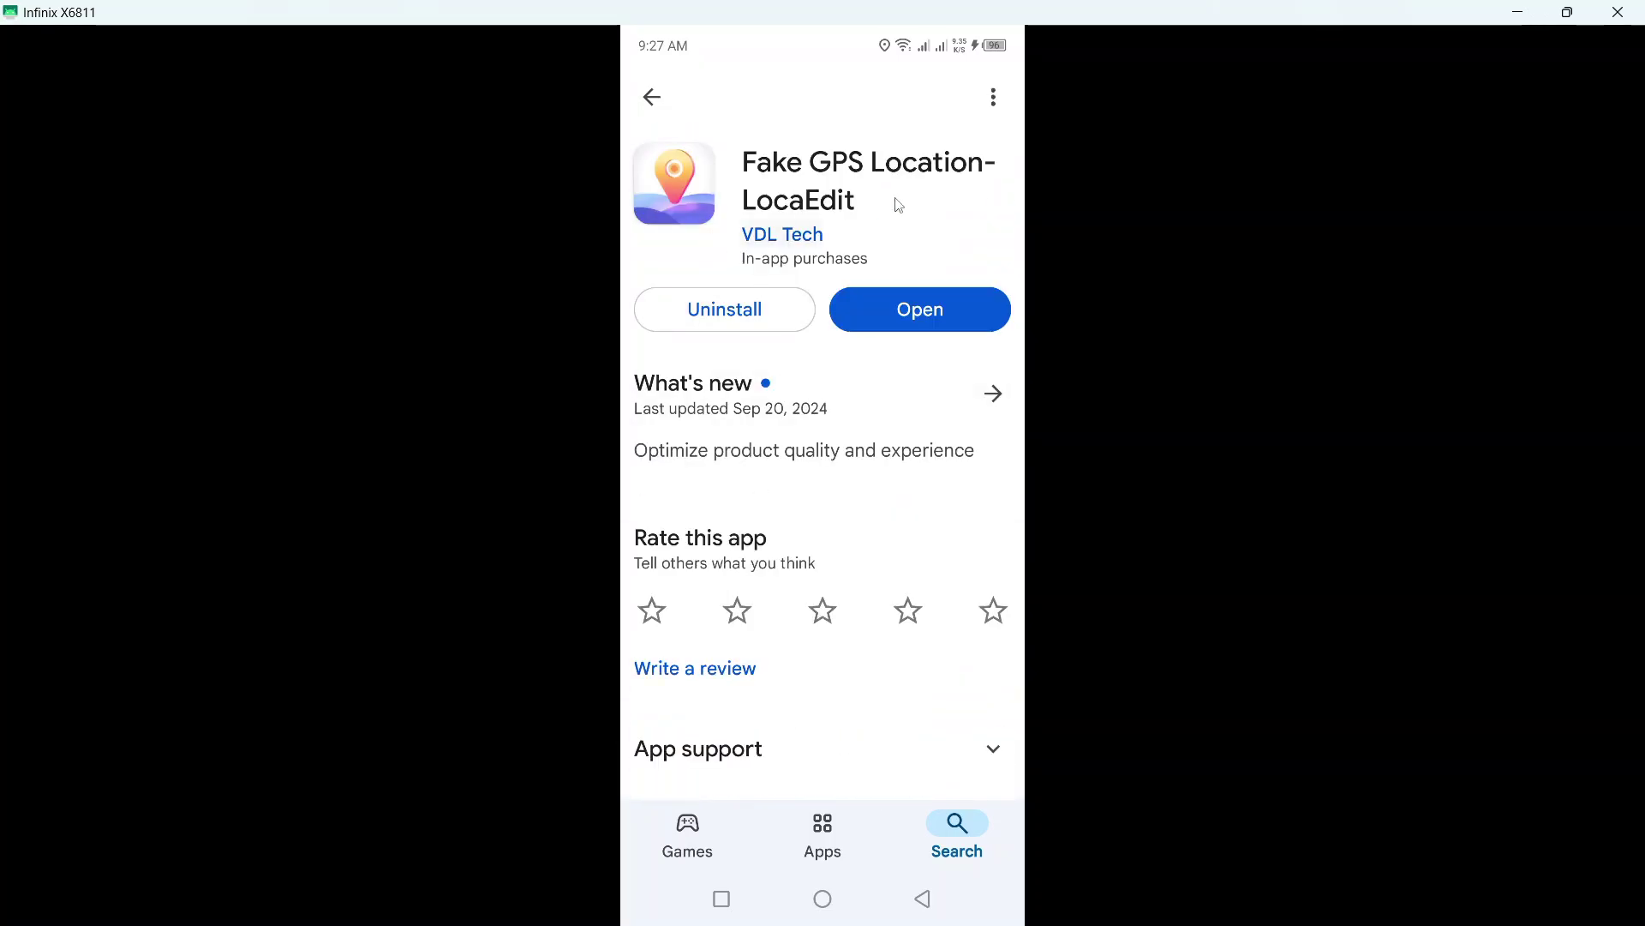
left_click(823, 899)
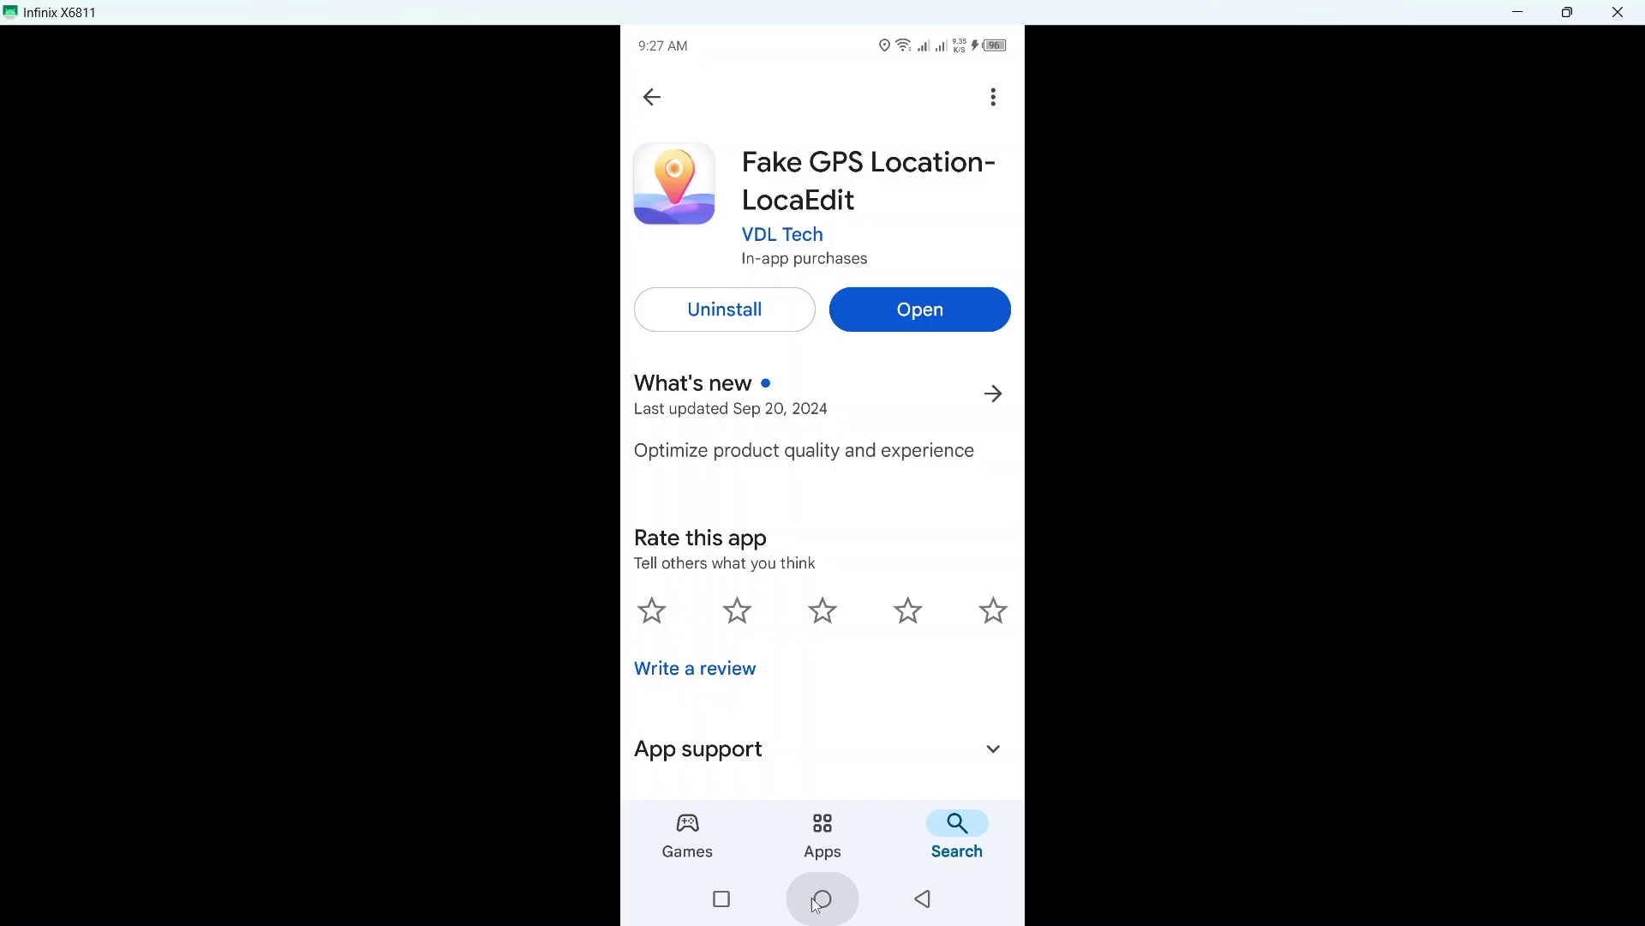
Step: Show the mock location app picker under Settings > System > Developer options
left_click(957, 460)
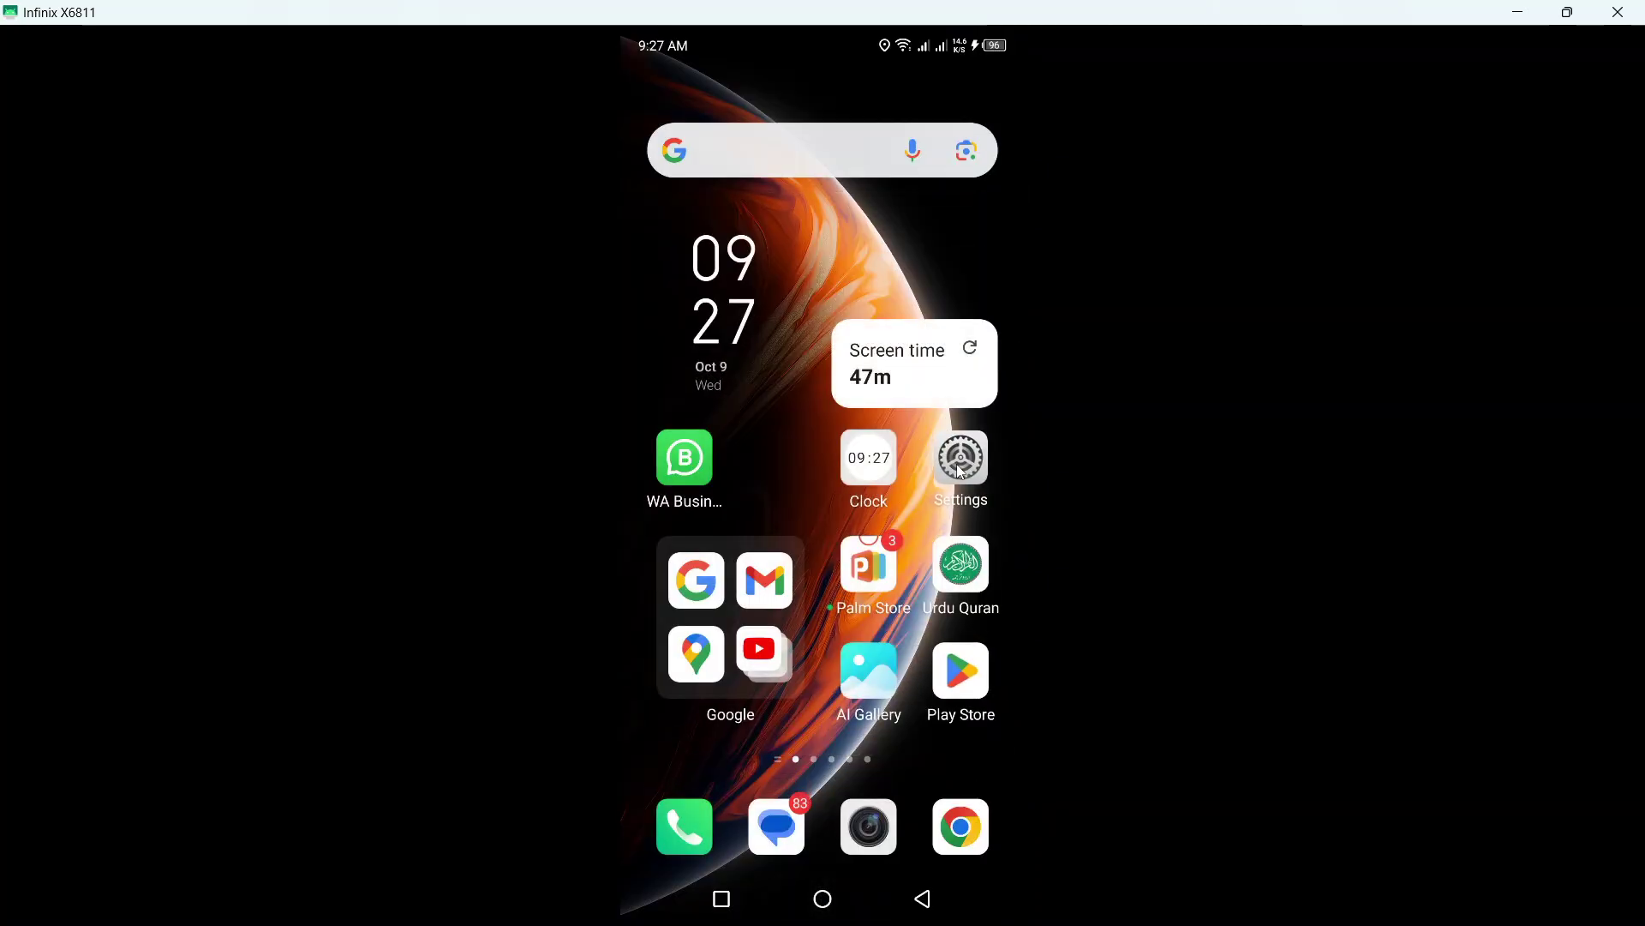
scroll(863, 312, "up", 3)
scroll(886, 320, "up", 2)
scroll(885, 316, "down", 5)
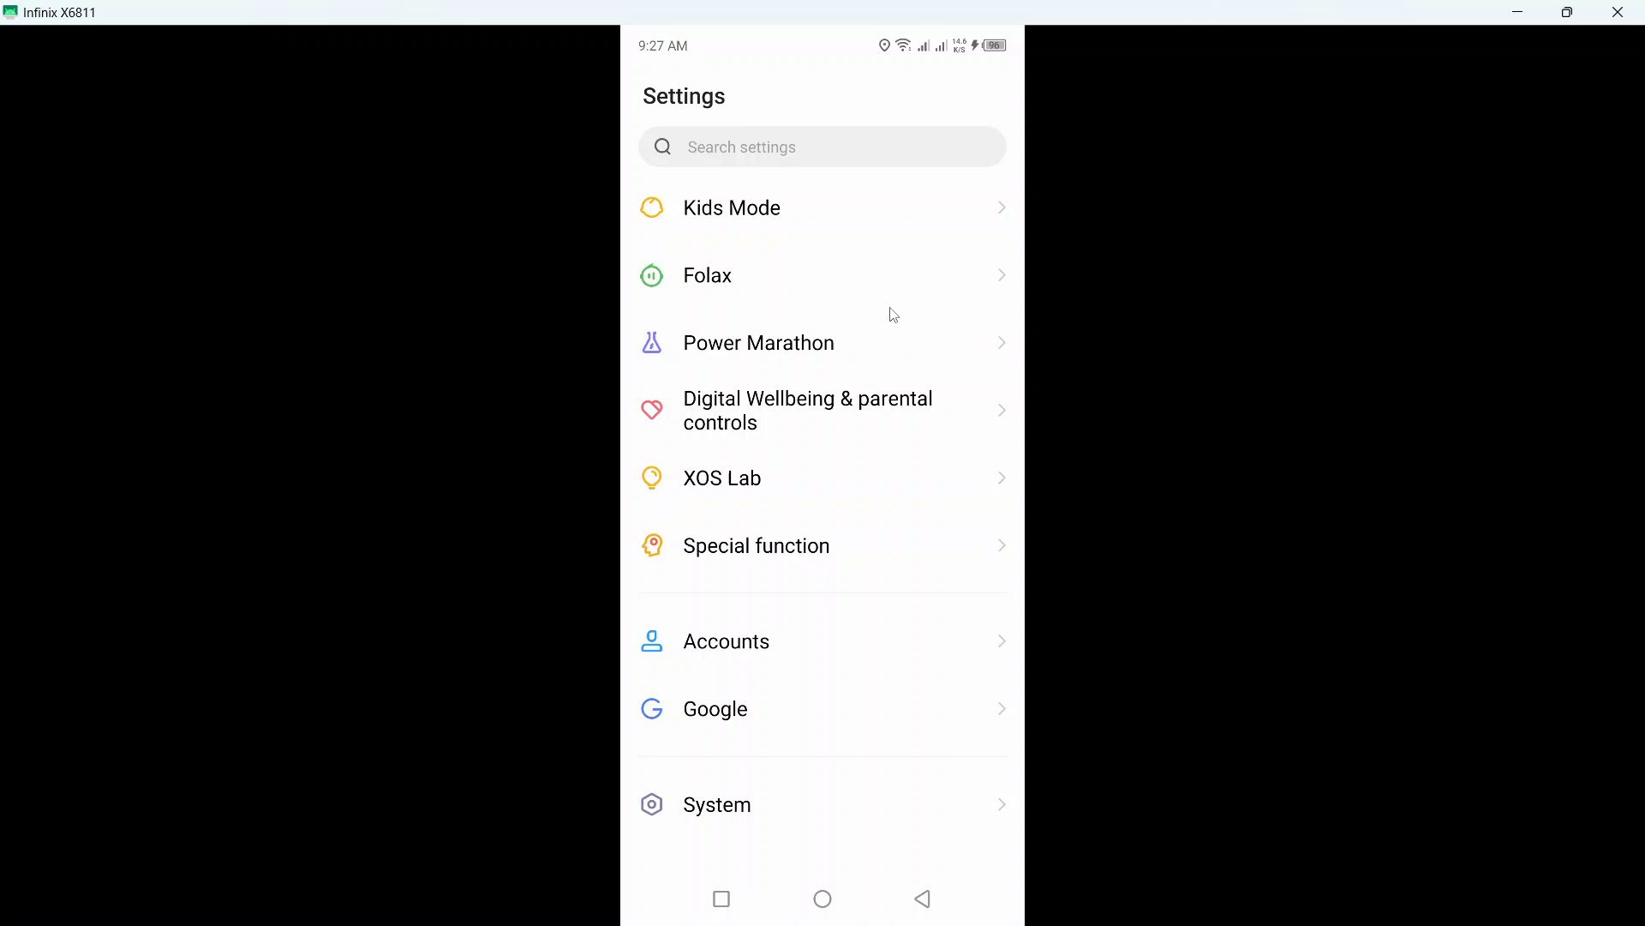
left_click(758, 807)
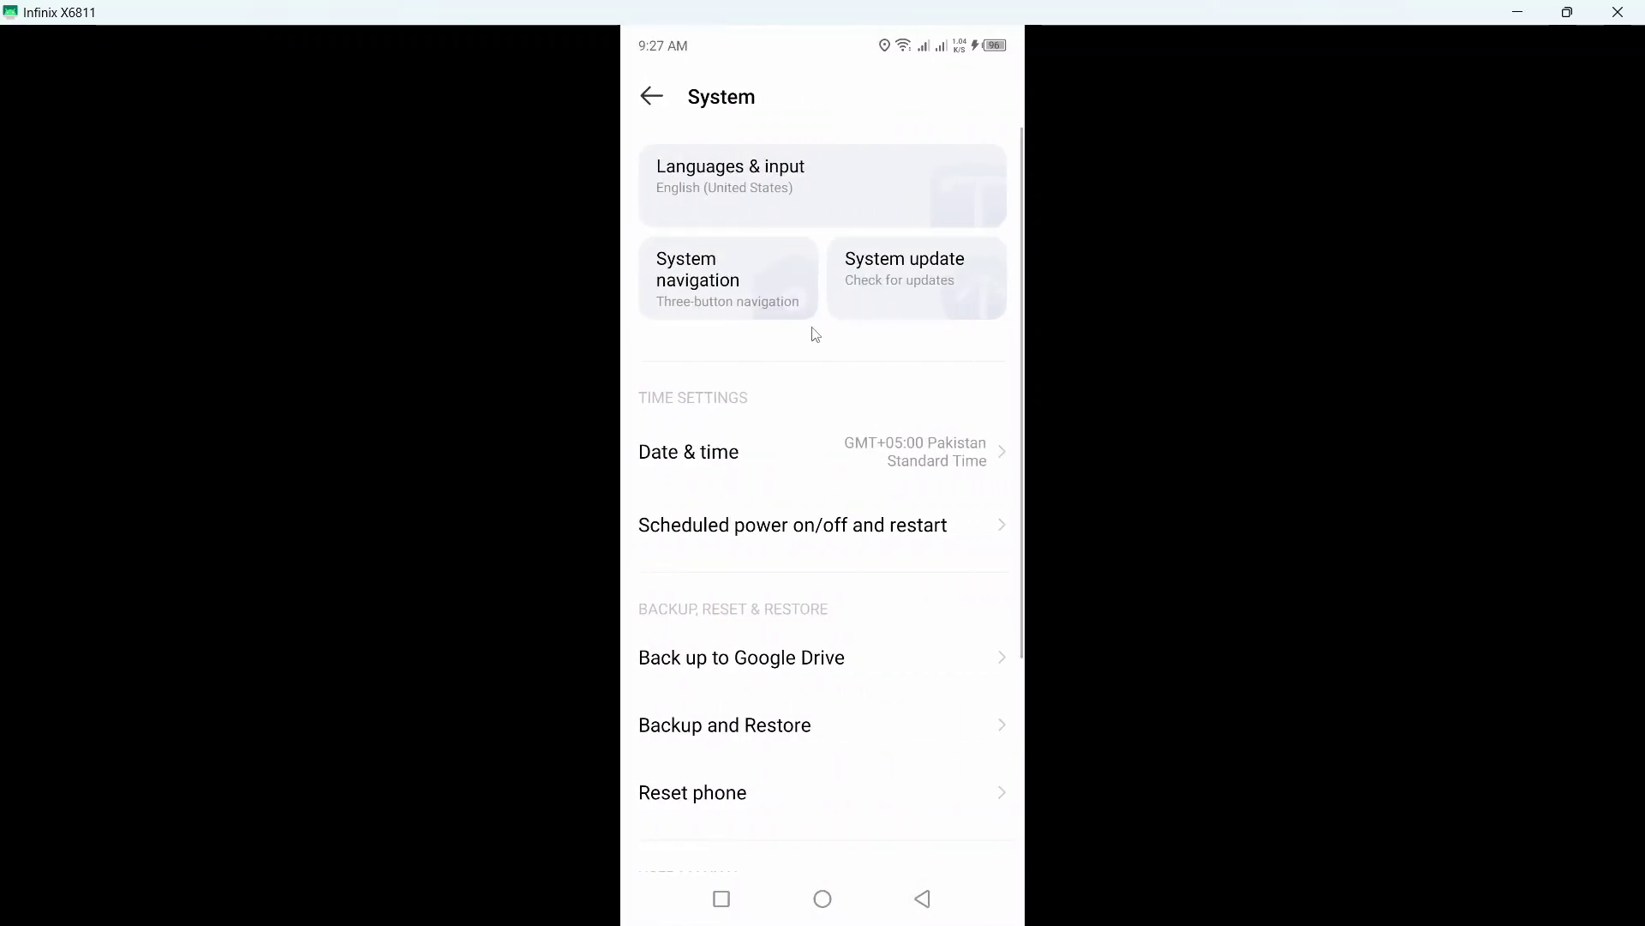
scroll(749, 688, "down", 3)
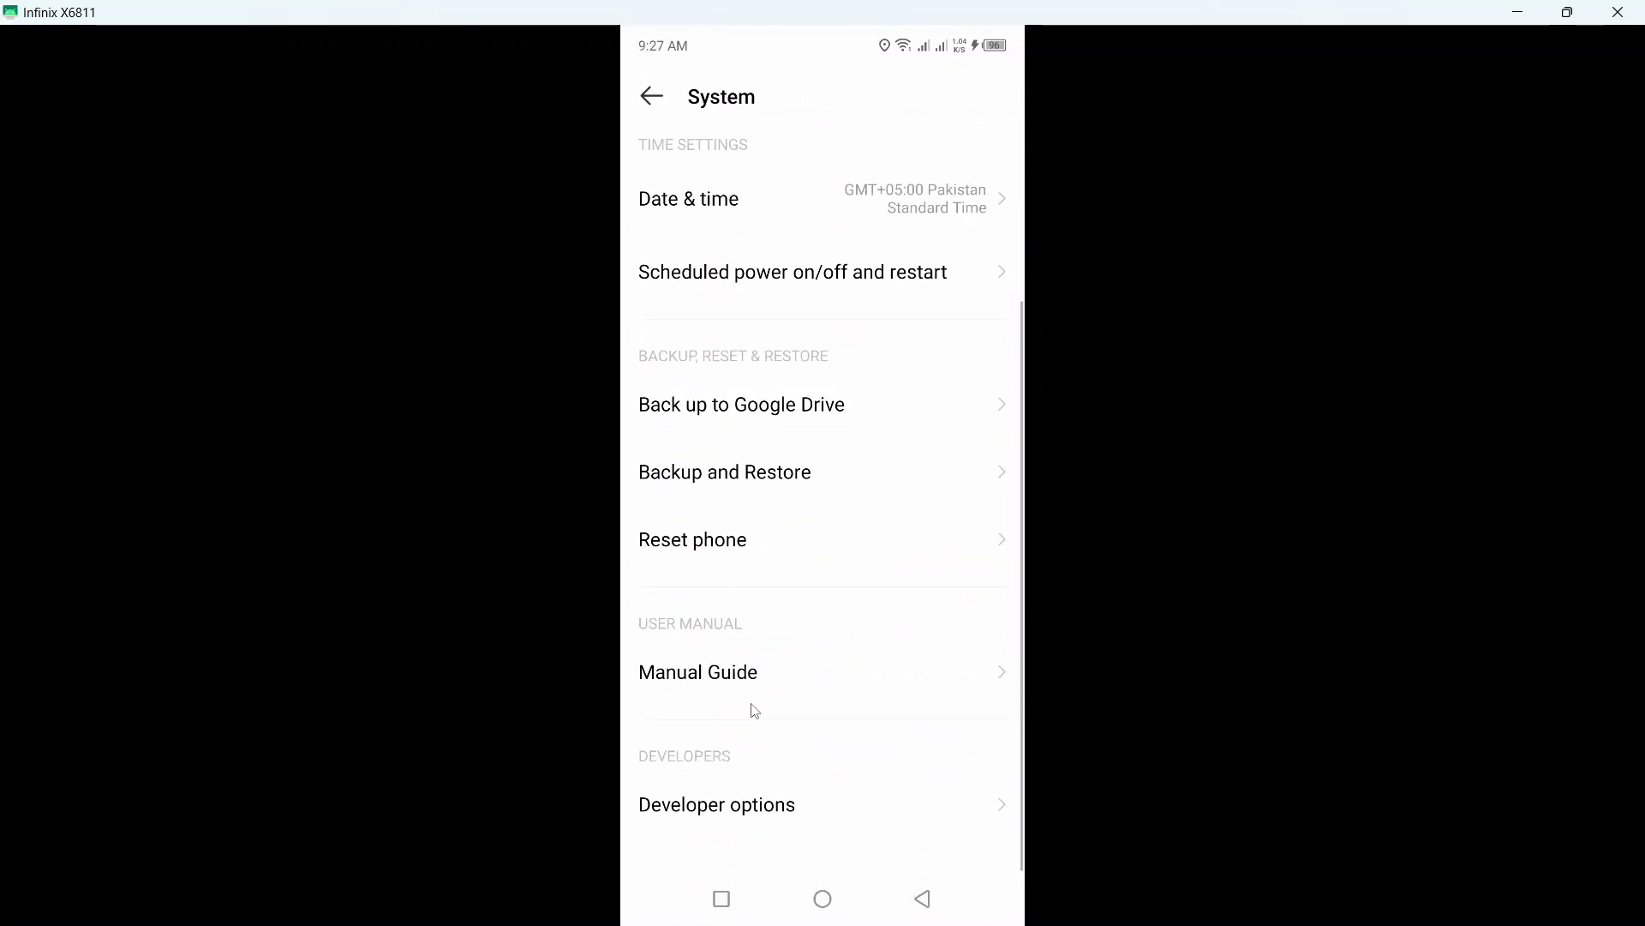
left_click(683, 795)
scroll(809, 338, "down", 1)
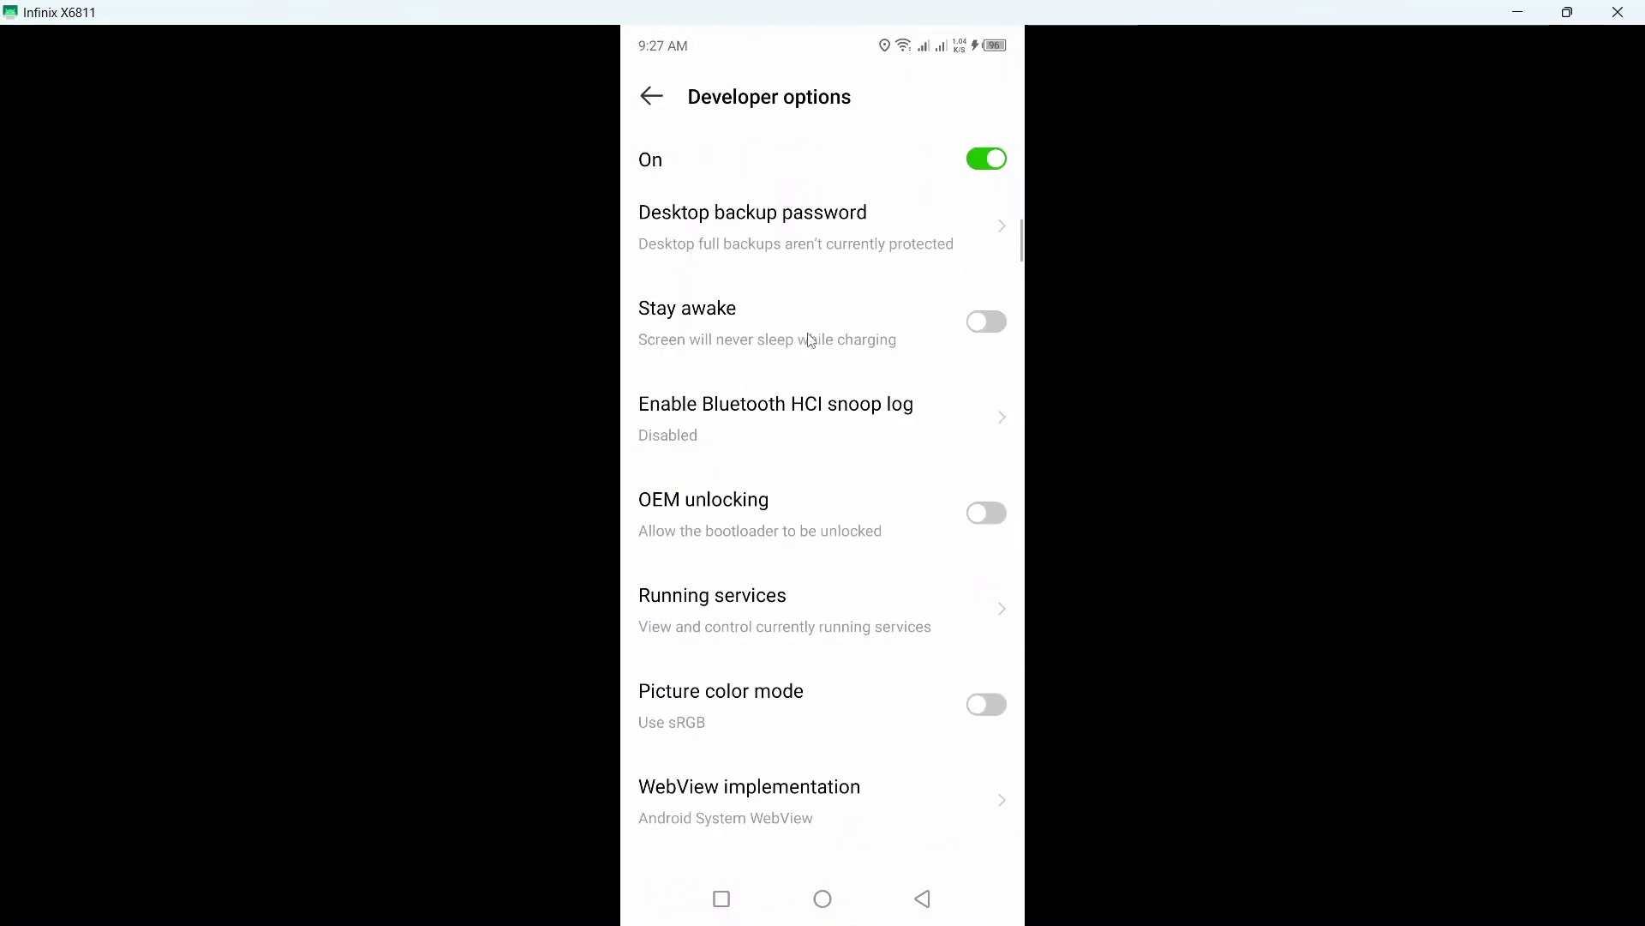
scroll(808, 337, "down", 3)
scroll(809, 337, "down", 2)
scroll(809, 337, "down", 1)
scroll(808, 340, "down", 2)
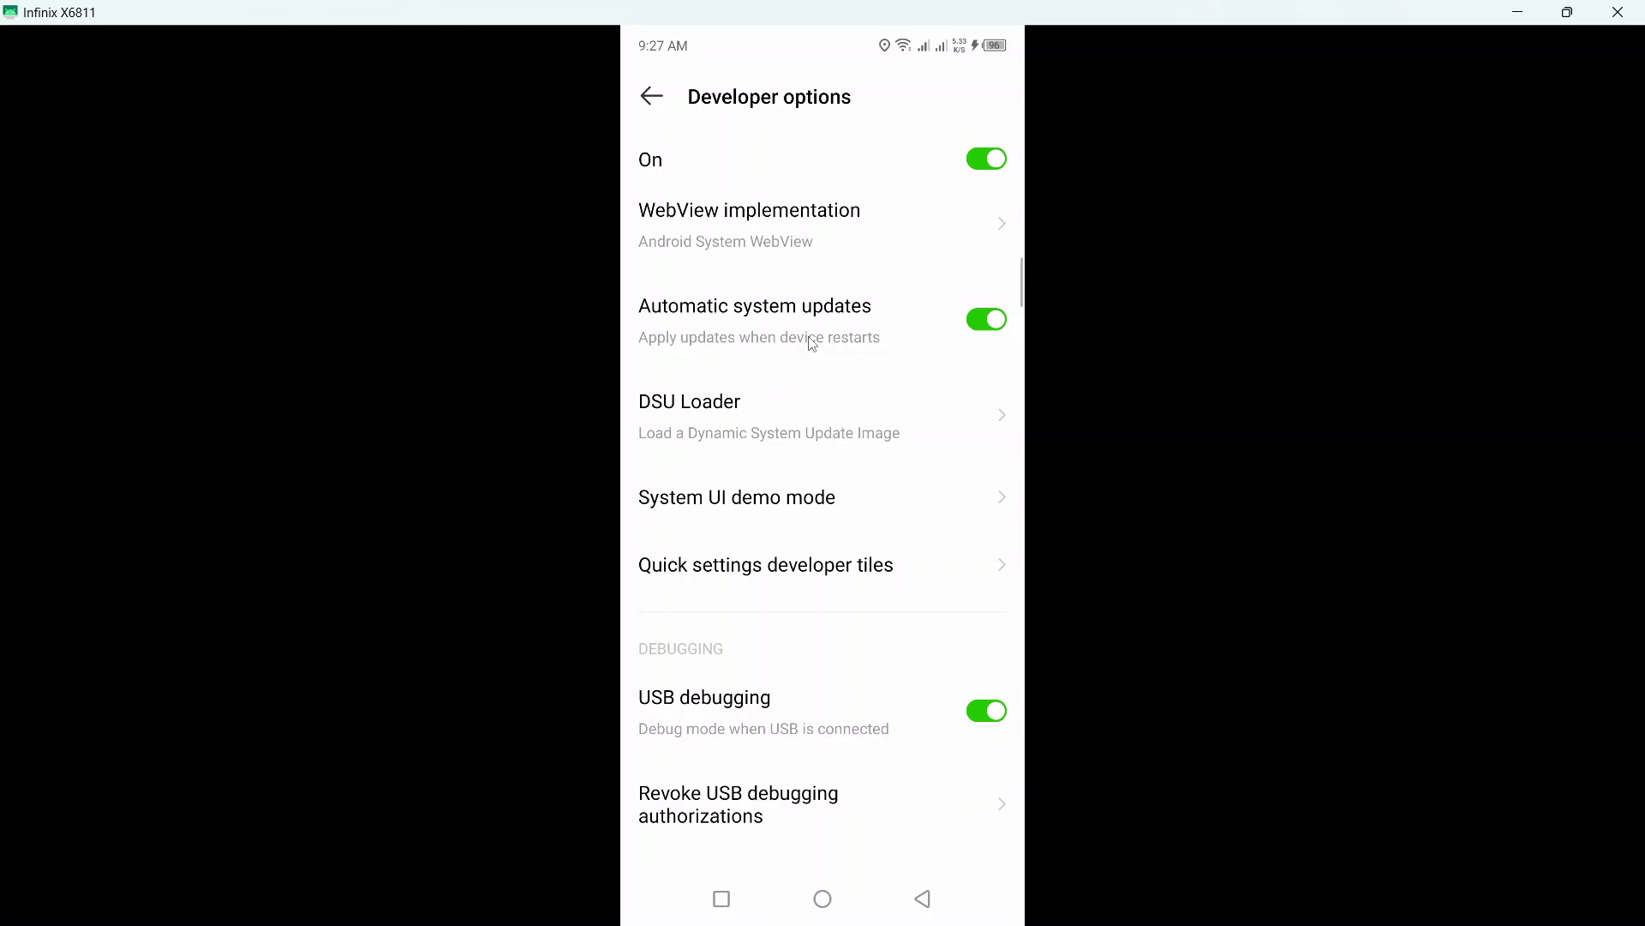
scroll(808, 340, "down", 2)
scroll(810, 341, "down", 1)
scroll(811, 343, "down", 1)
scroll(810, 343, "down", 2)
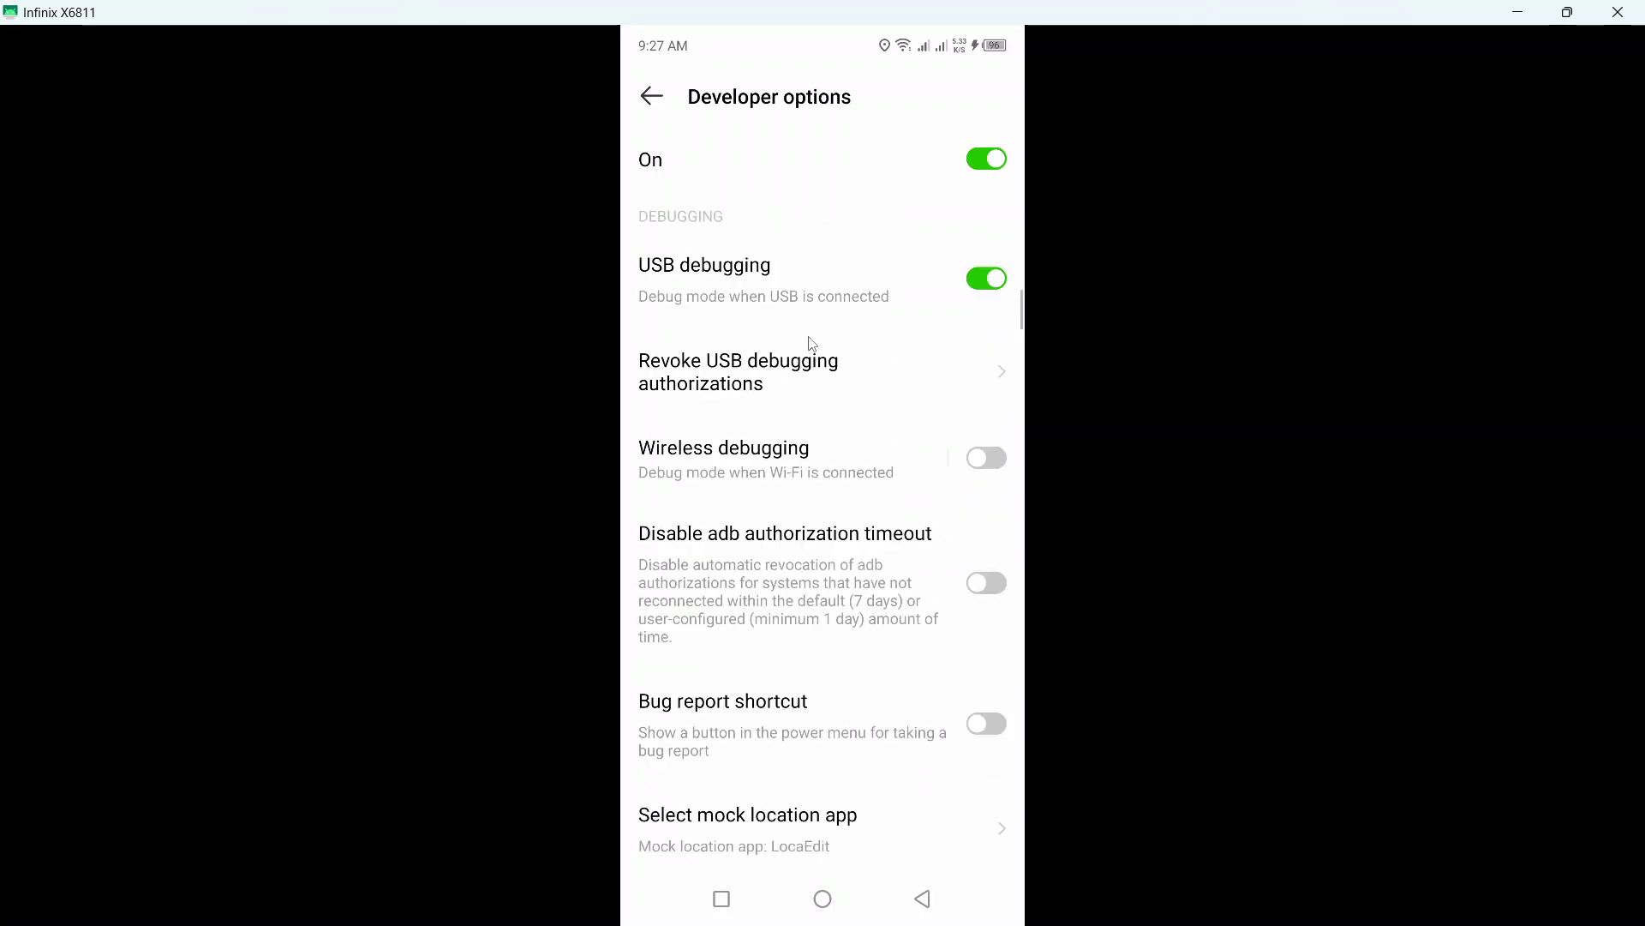
scroll(808, 342, "down", 1)
left_click(752, 757)
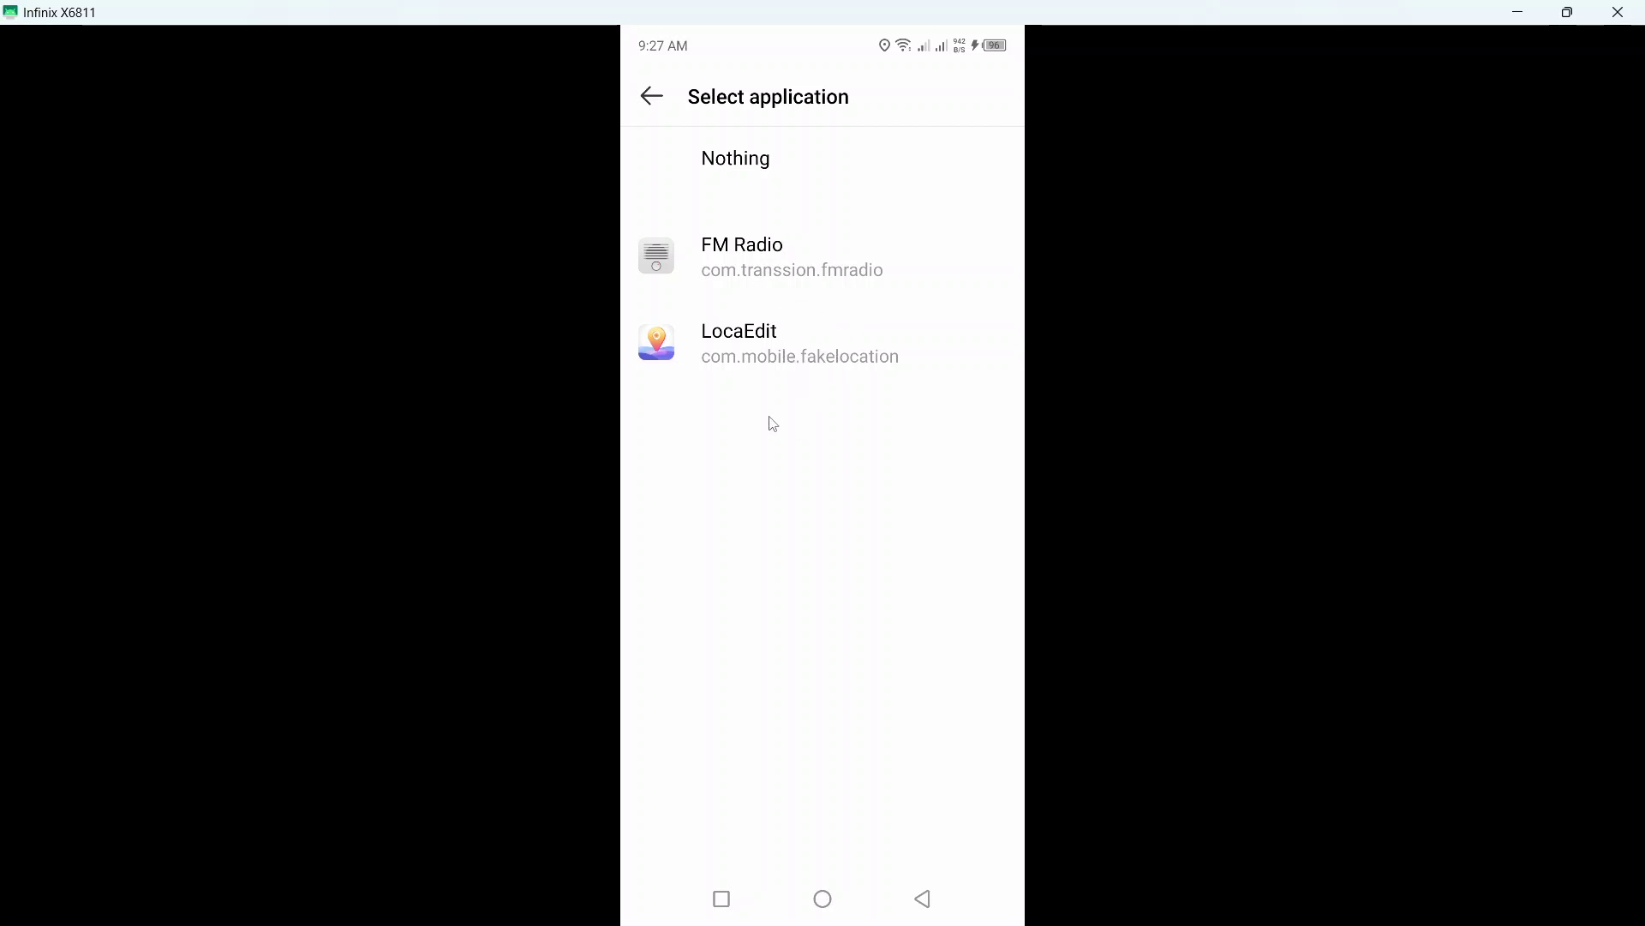
Step: Search the app drawer for 'loca' and launch LocaEdit
left_click(823, 899)
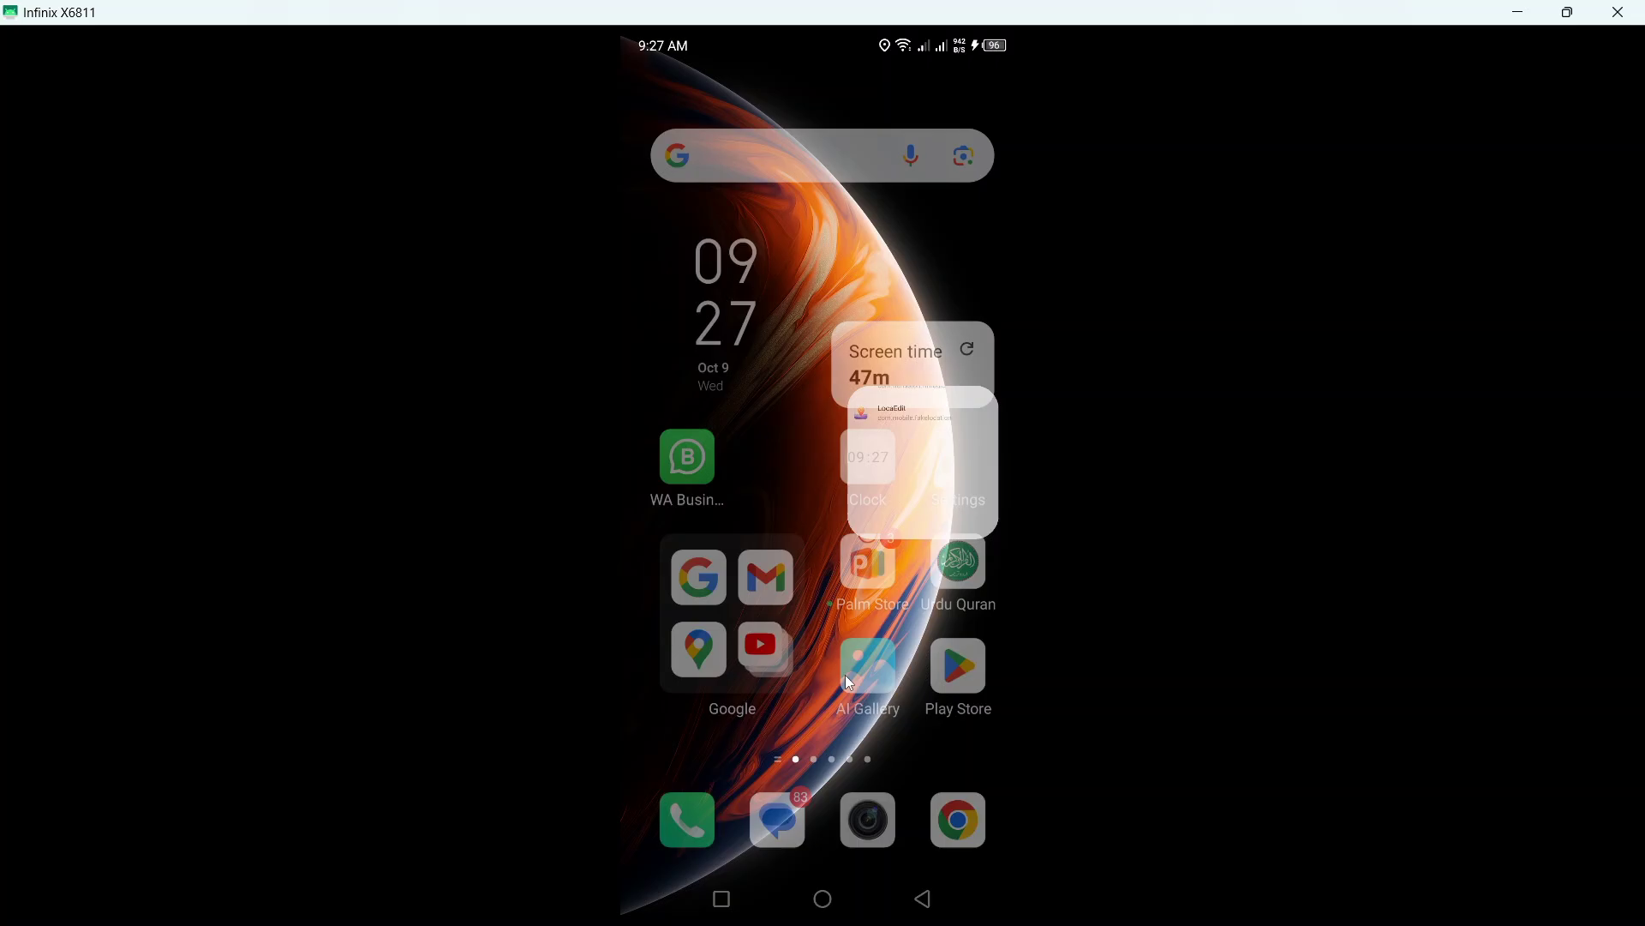
left_click_drag(849, 220, 800, 130)
left_click(801, 103)
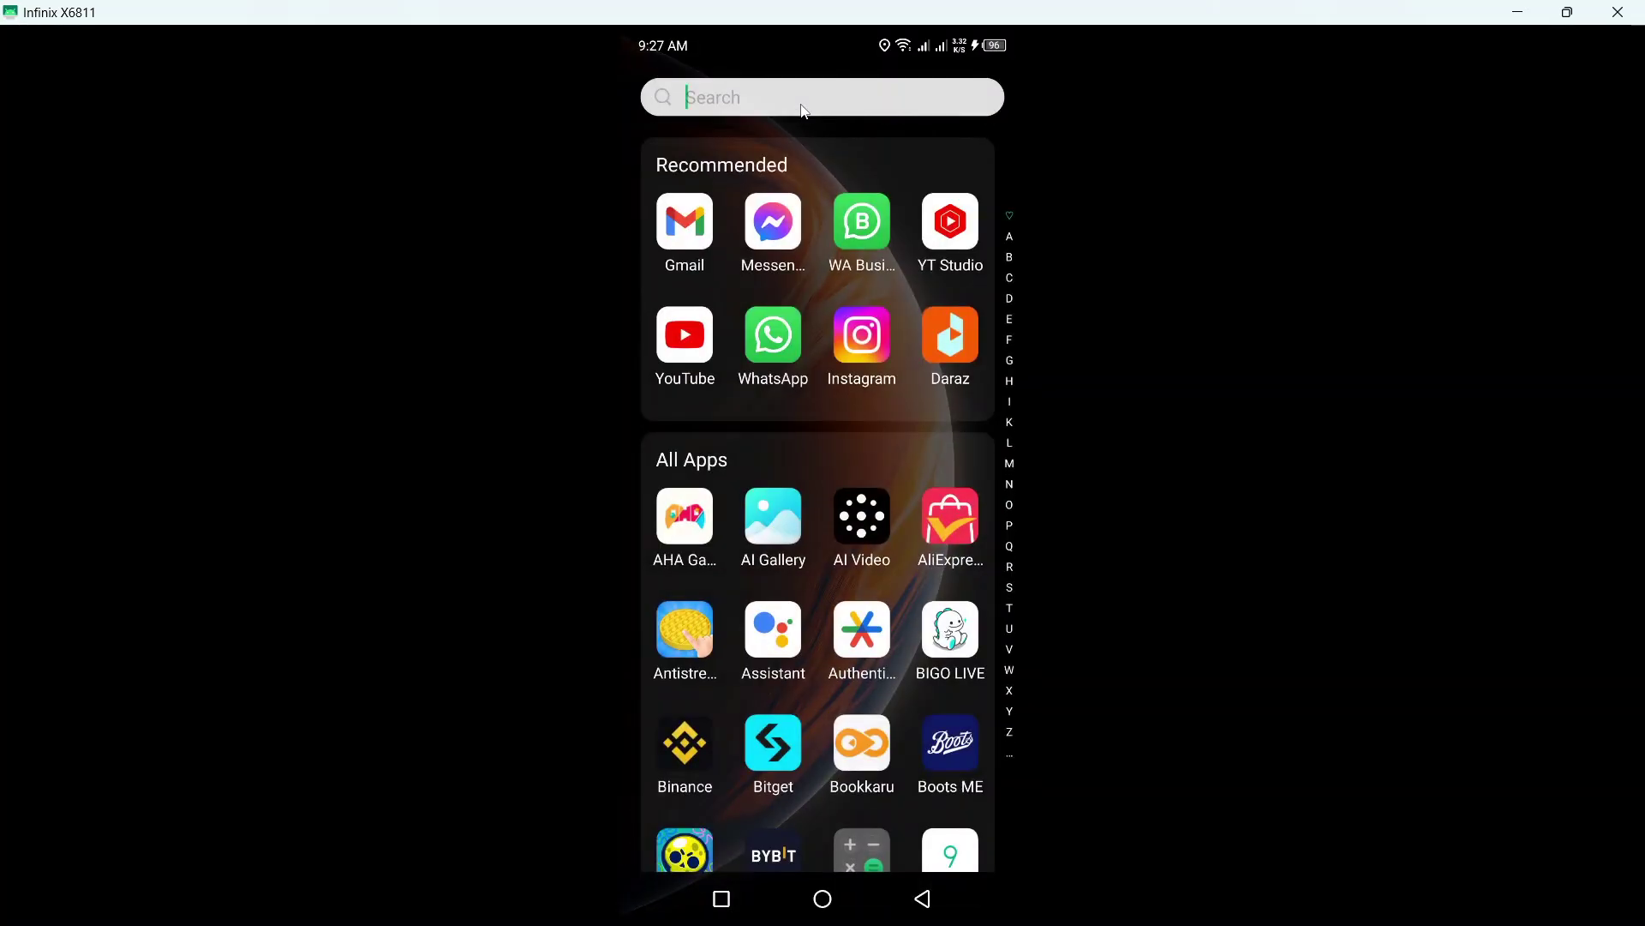
type("loca")
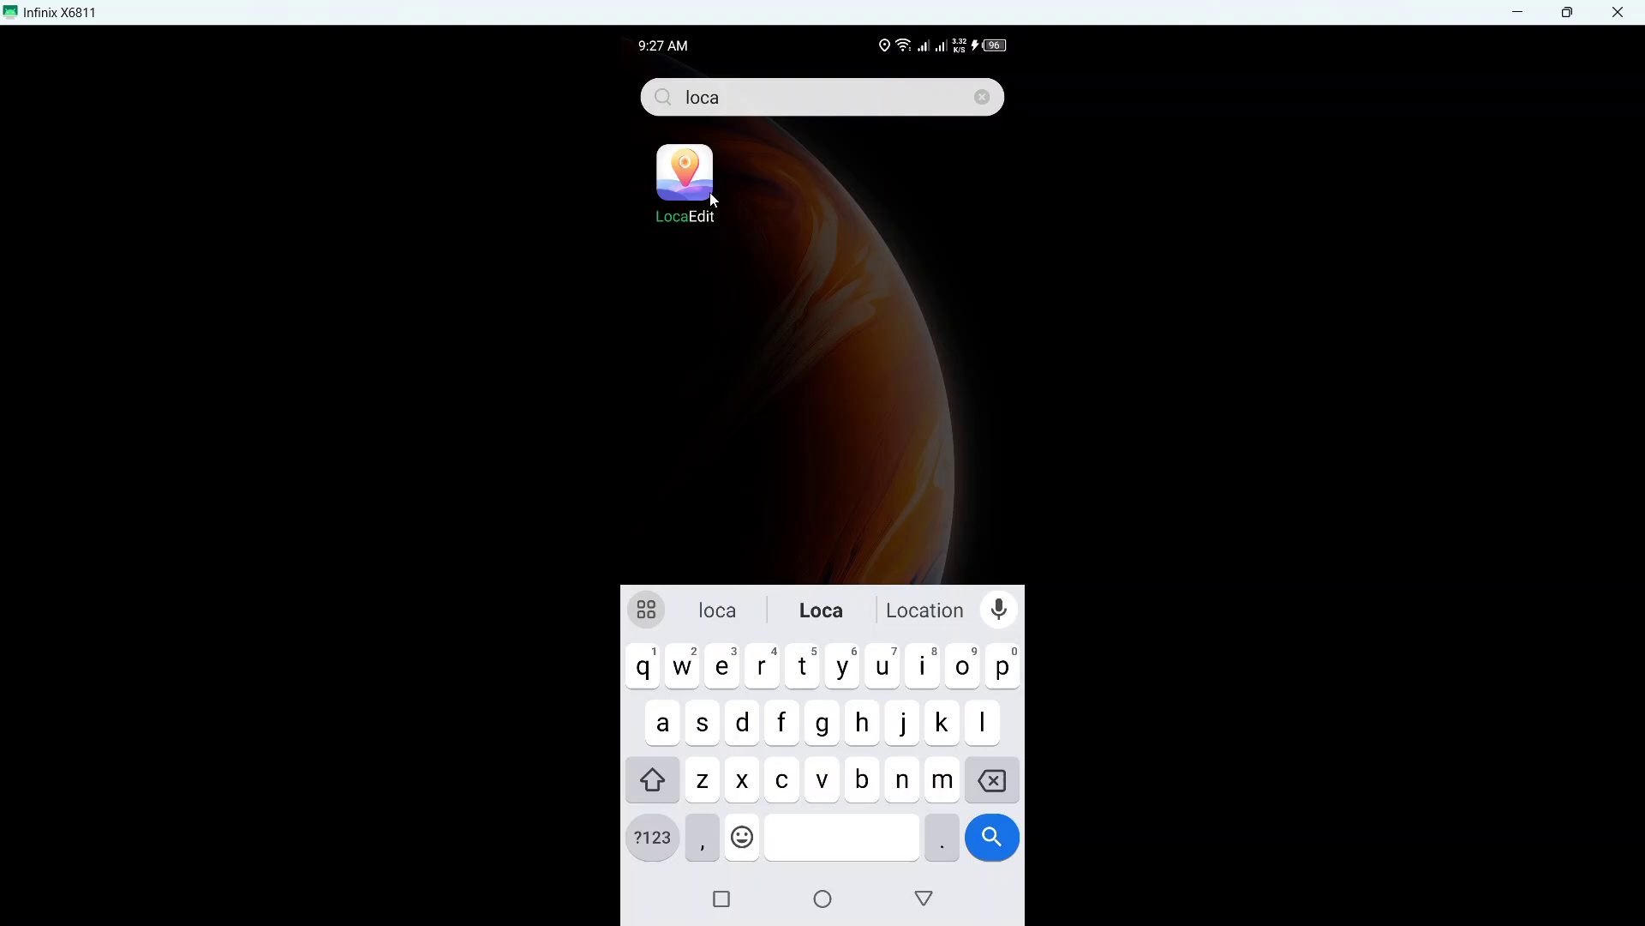
left_click(709, 192)
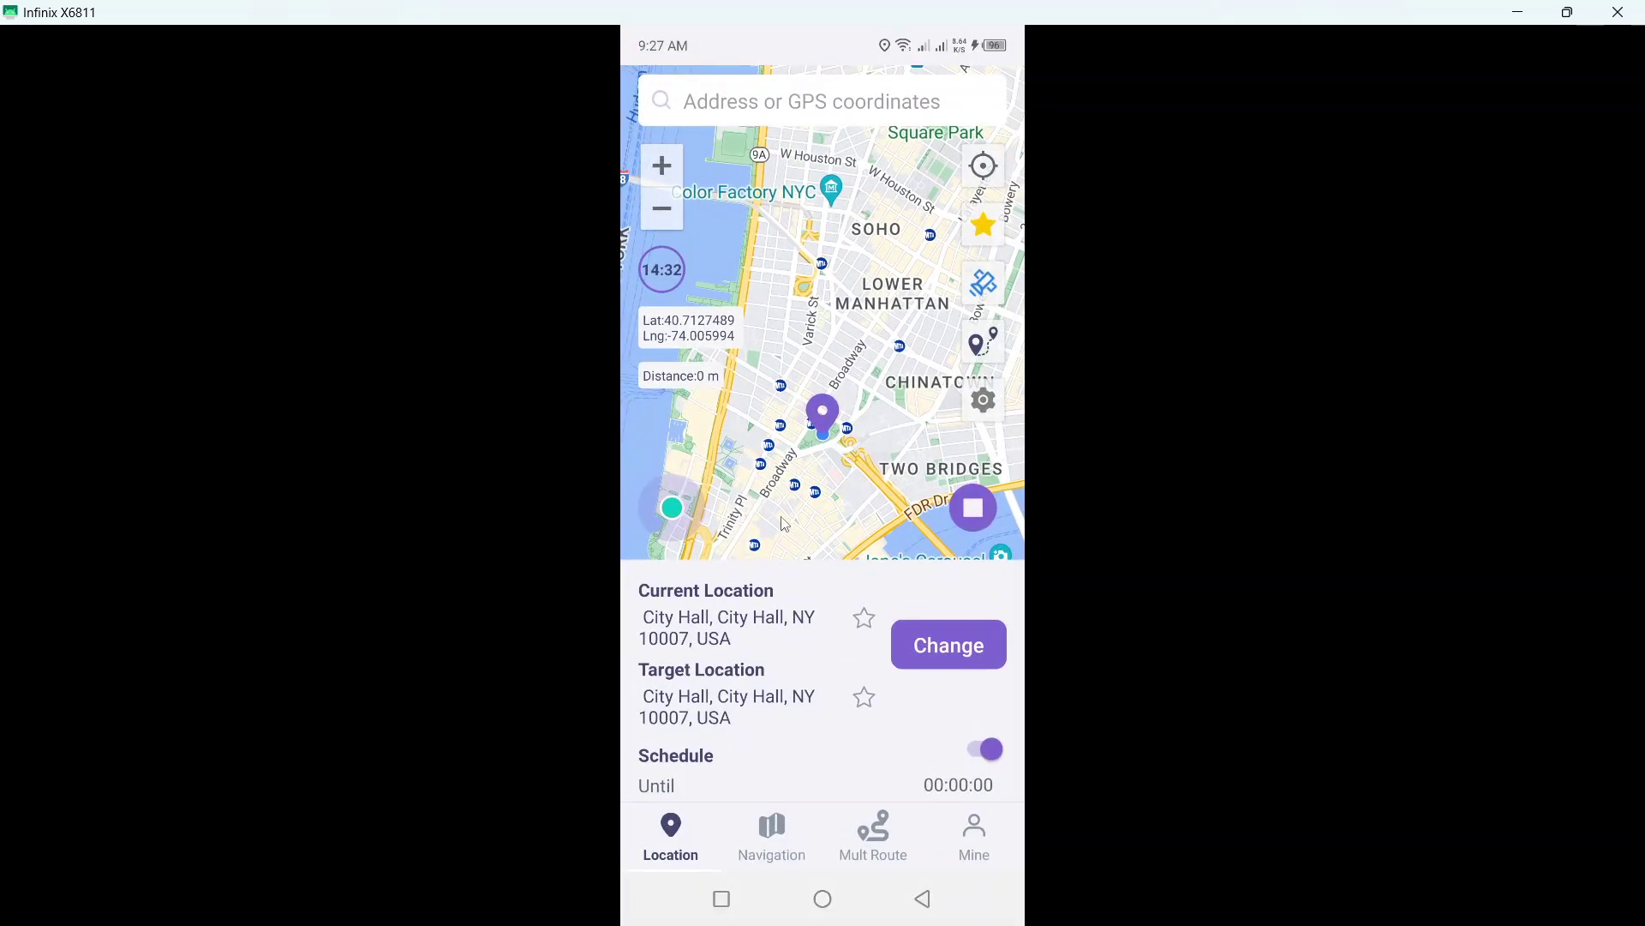
Step: Search 'dubai' in LocaEdit and pick Dubai as the target location
left_click(798, 103)
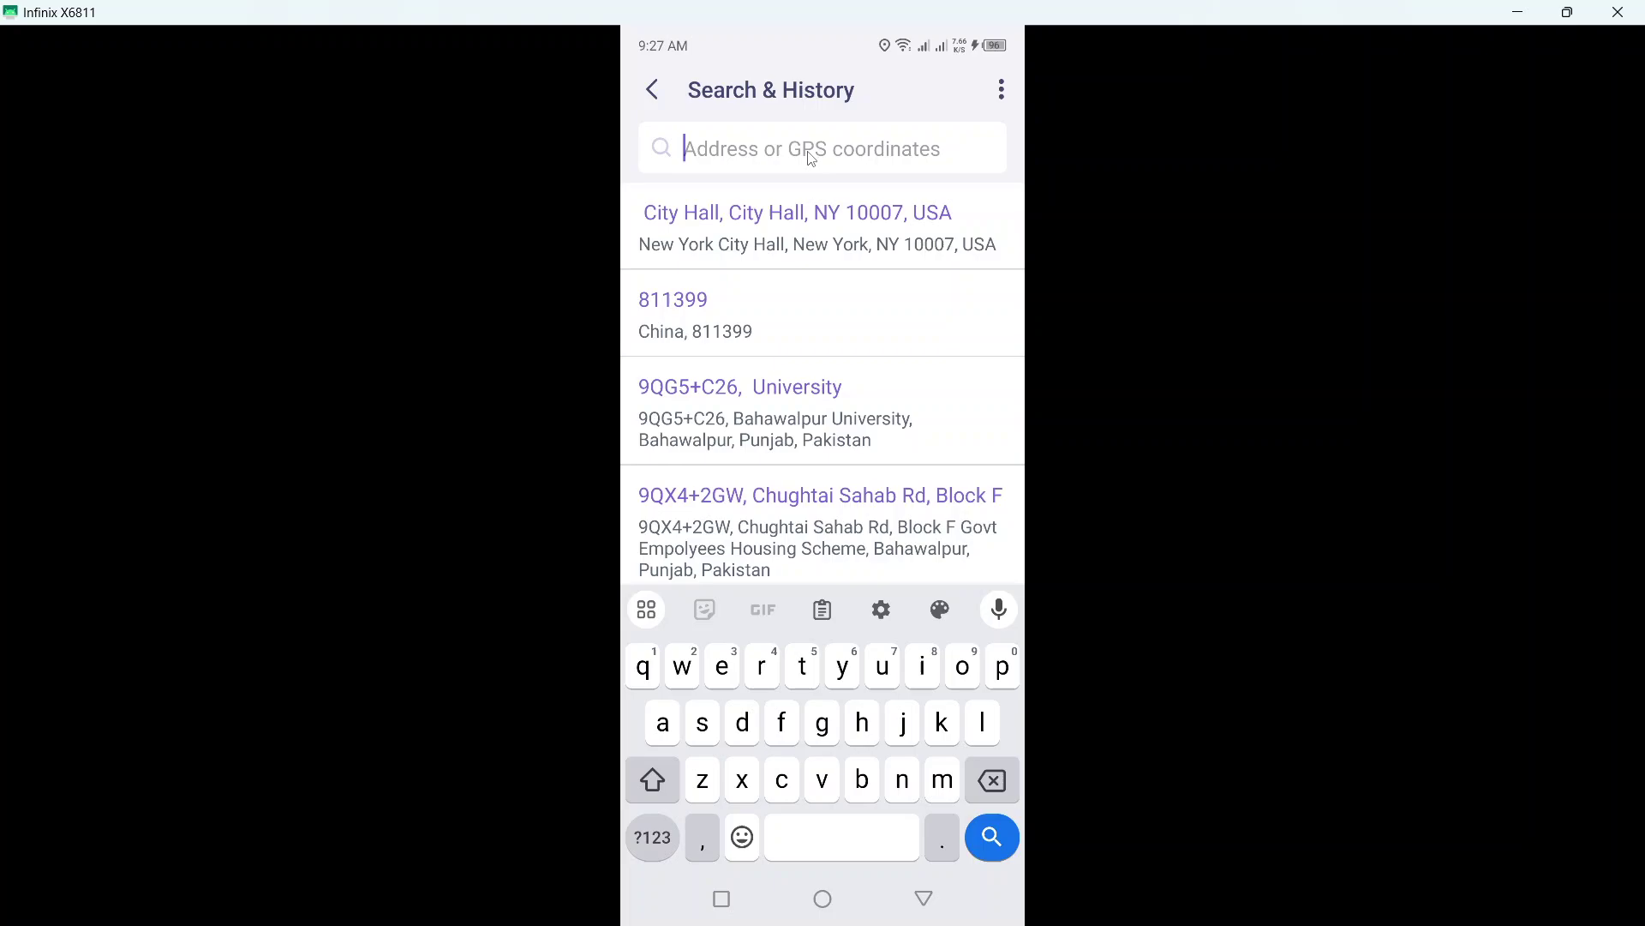
type("dubai")
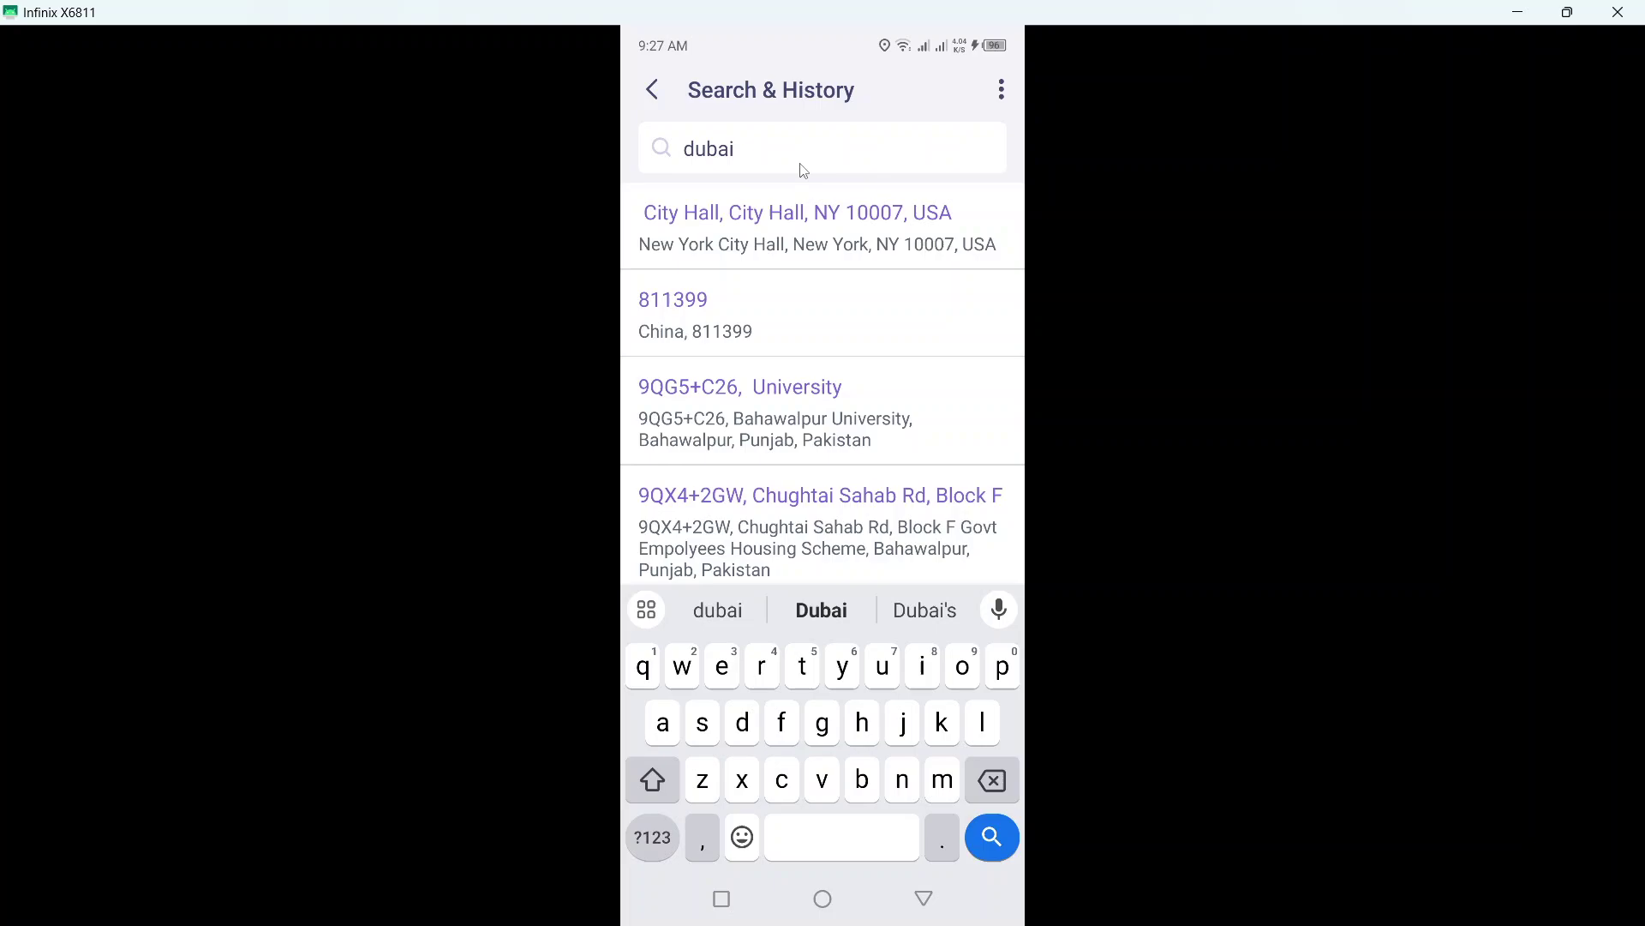
left_click(711, 237)
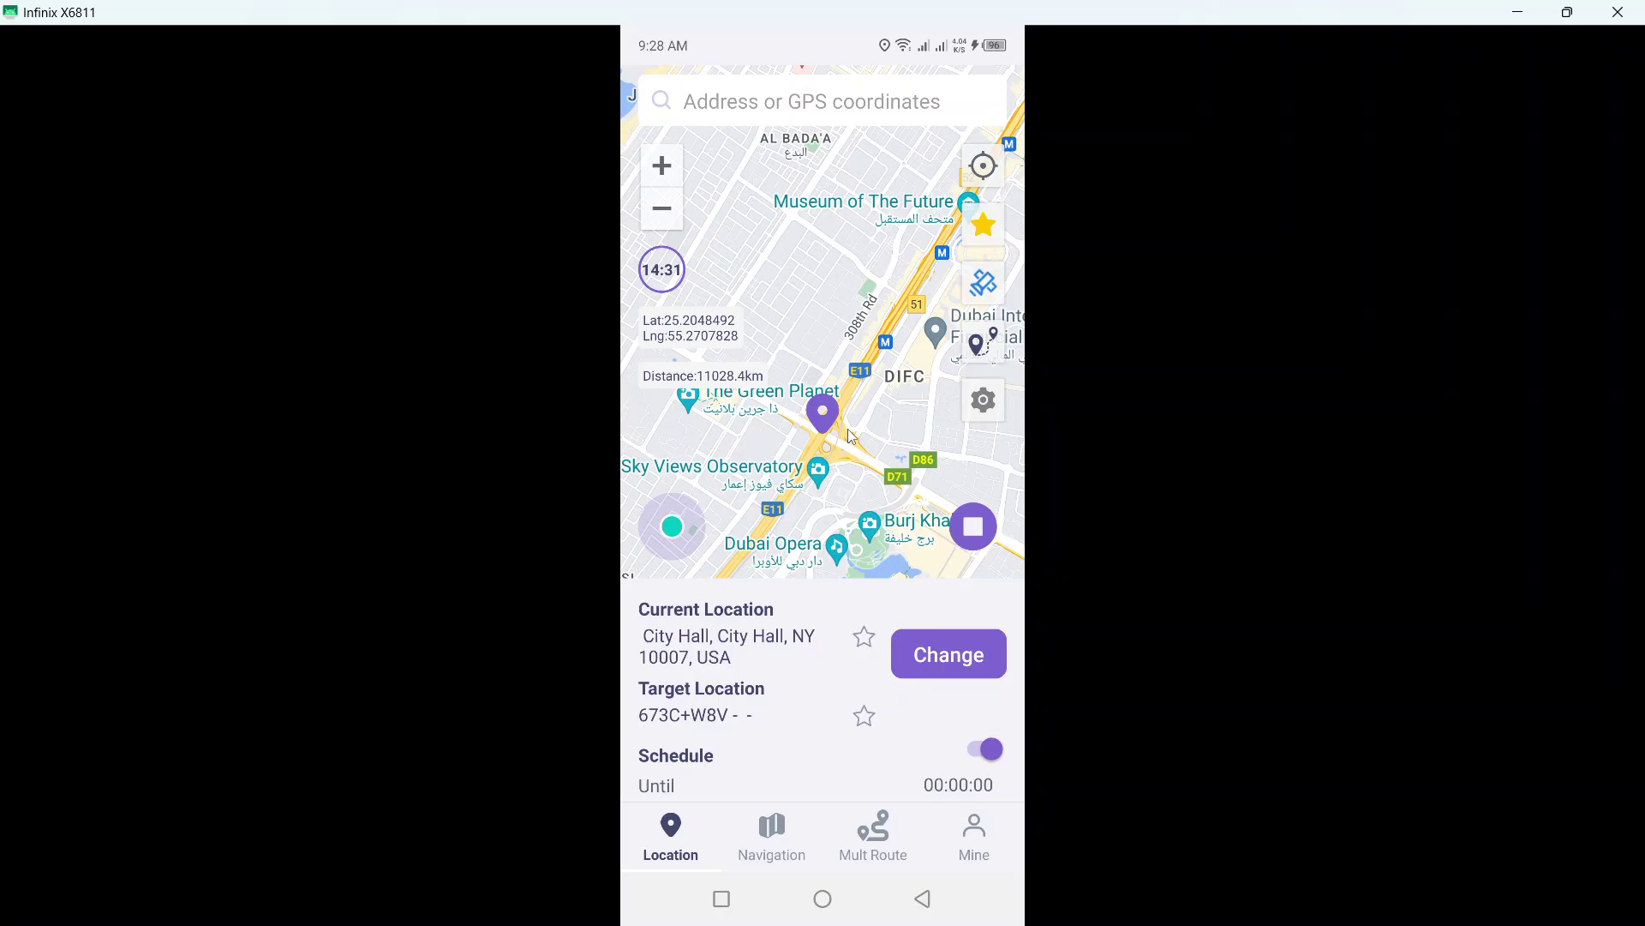
Step: Change the current location to the Dubai target 673C+W8V, confirm, and go home
left_click(973, 528)
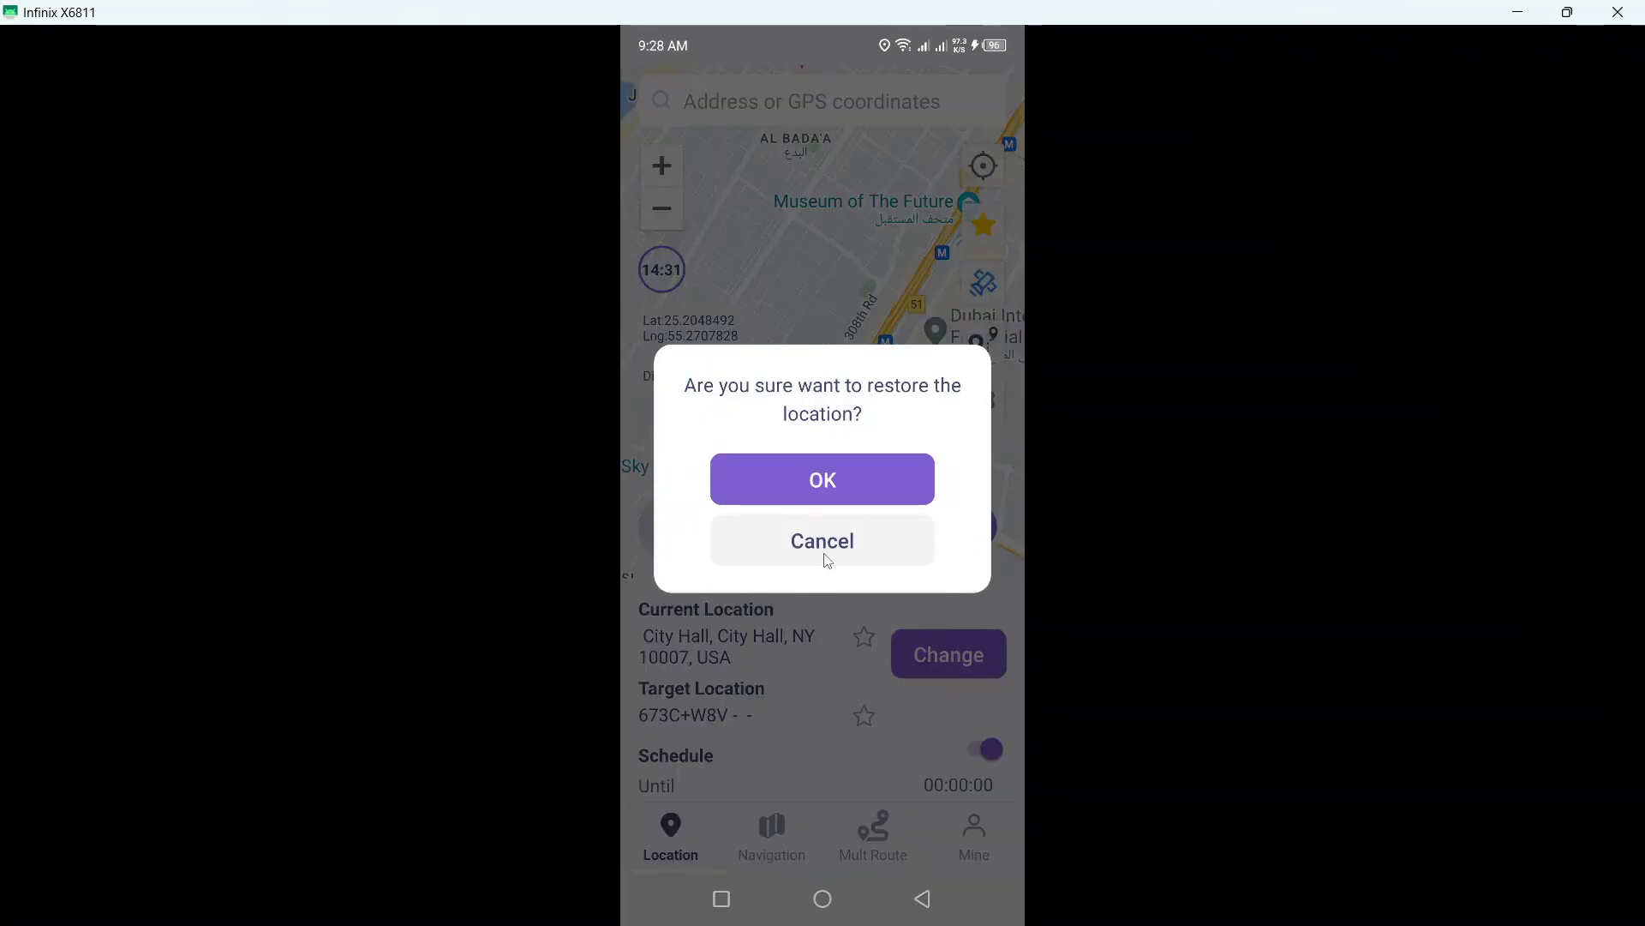
left_click(825, 555)
left_click(926, 663)
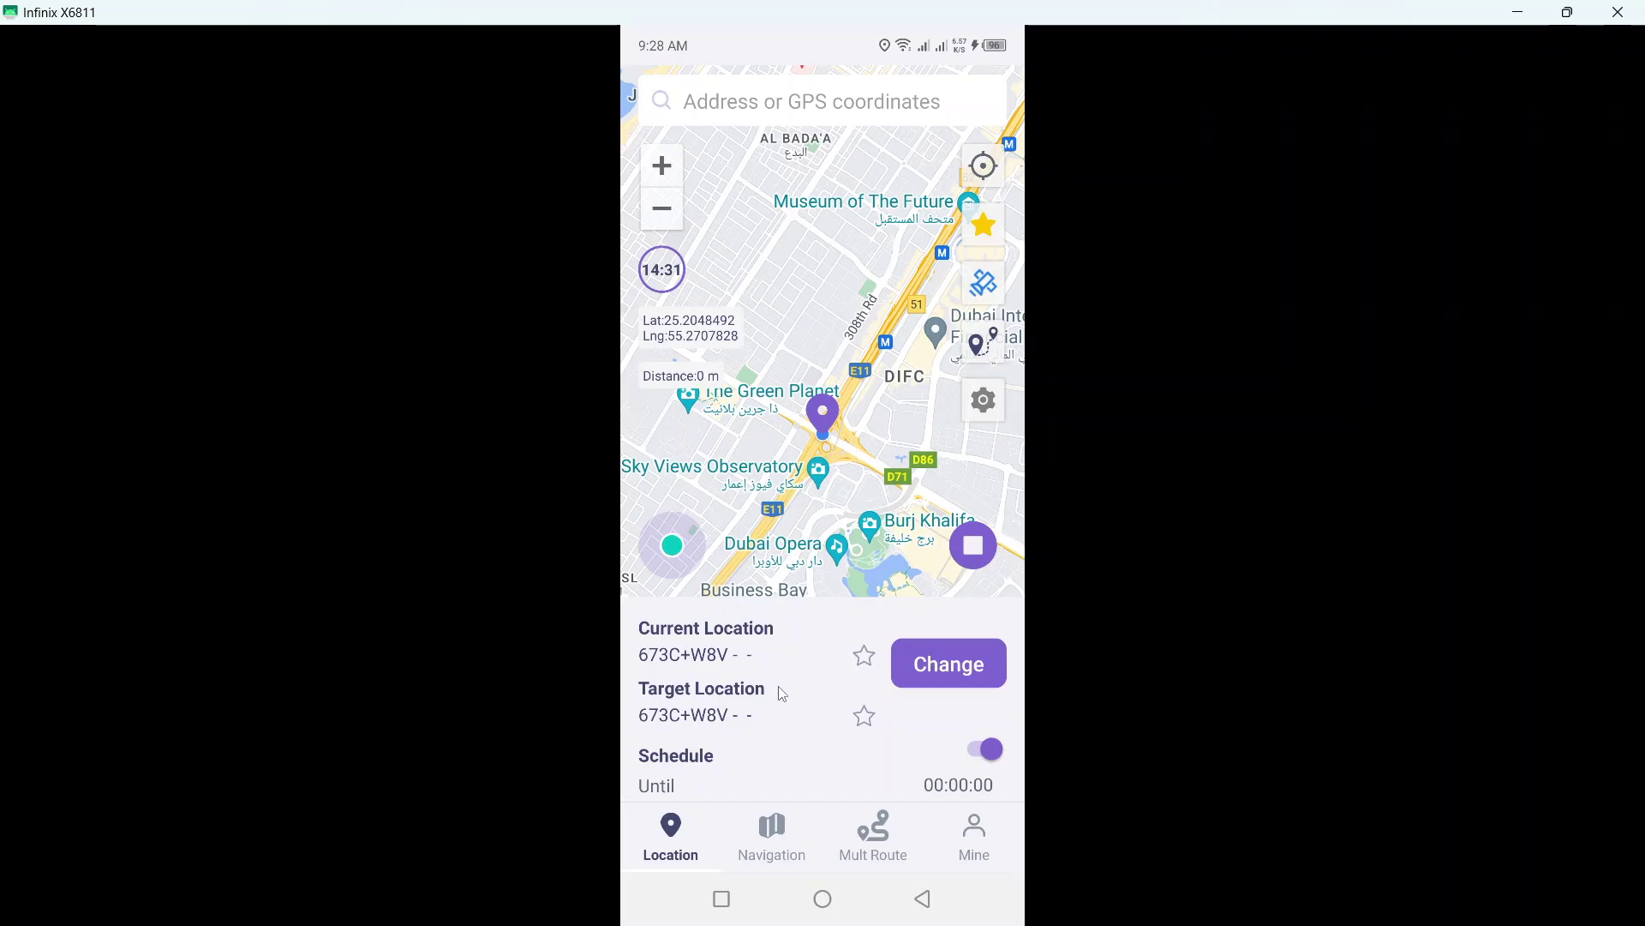
left_click(830, 906)
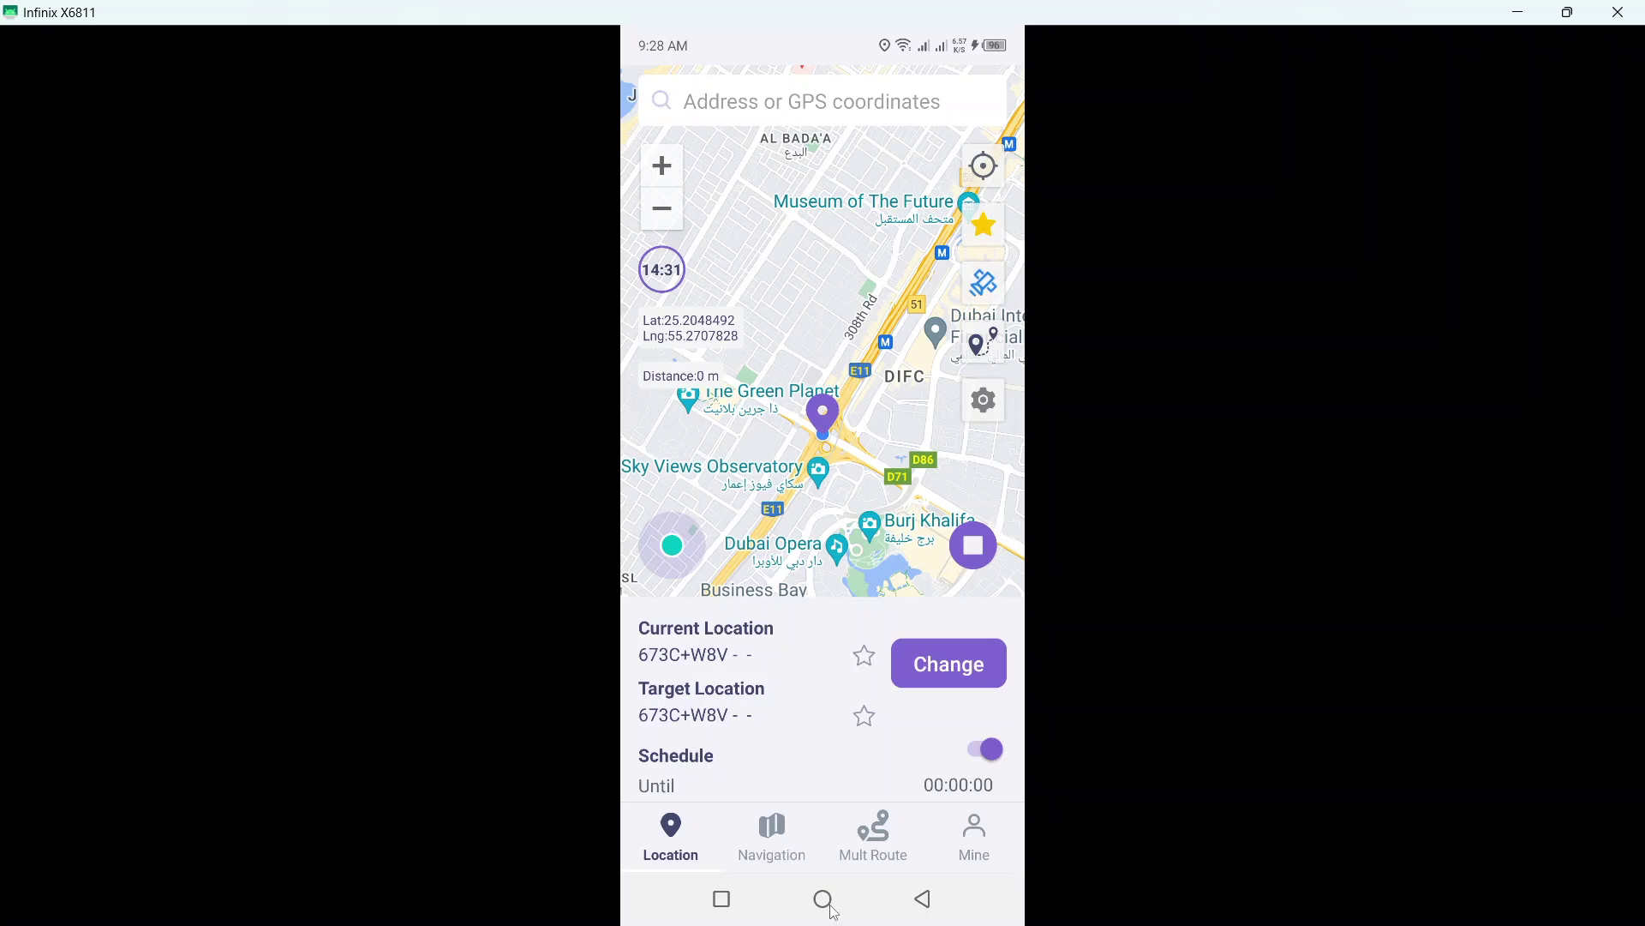